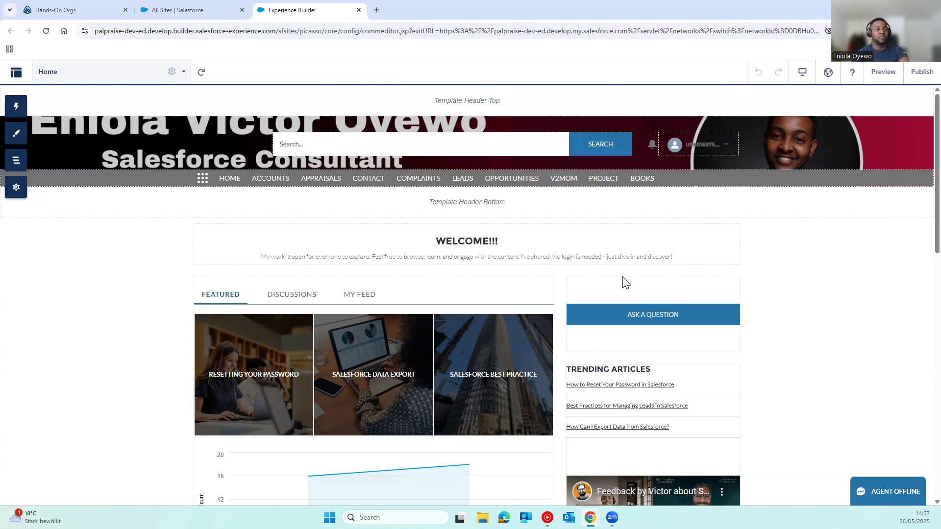
Step: Look over the site's home page in the builder and open its preview
scroll(570, 230, "down", 7)
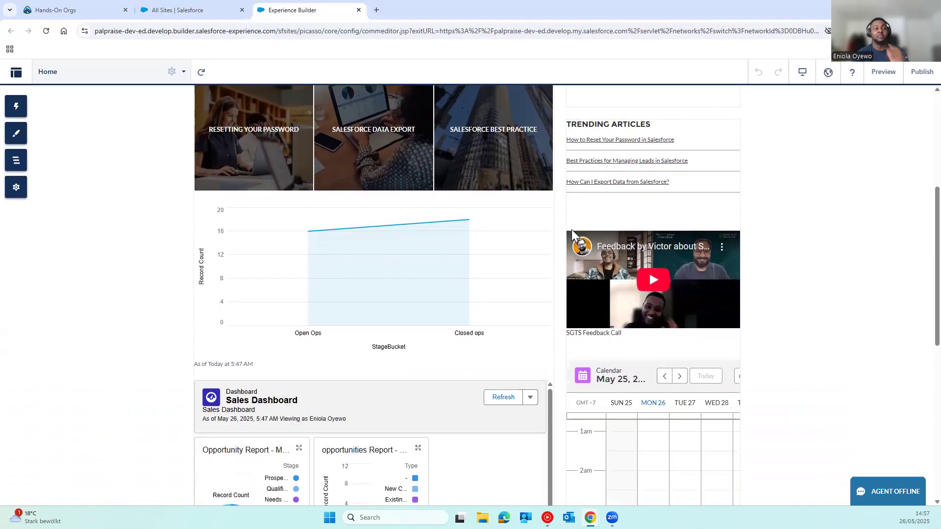
scroll(573, 234, "down", 6)
scroll(577, 237, "up", 7)
scroll(580, 244, "up", 6)
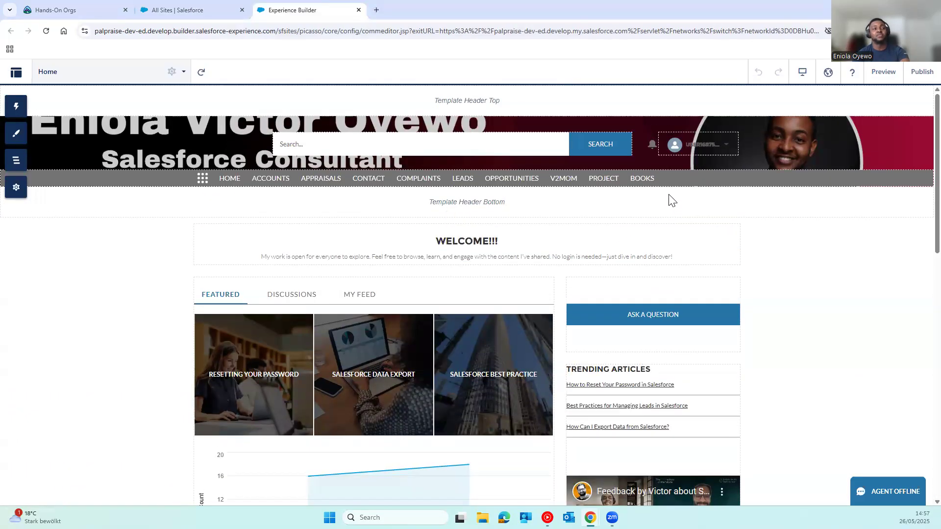
left_click(883, 72)
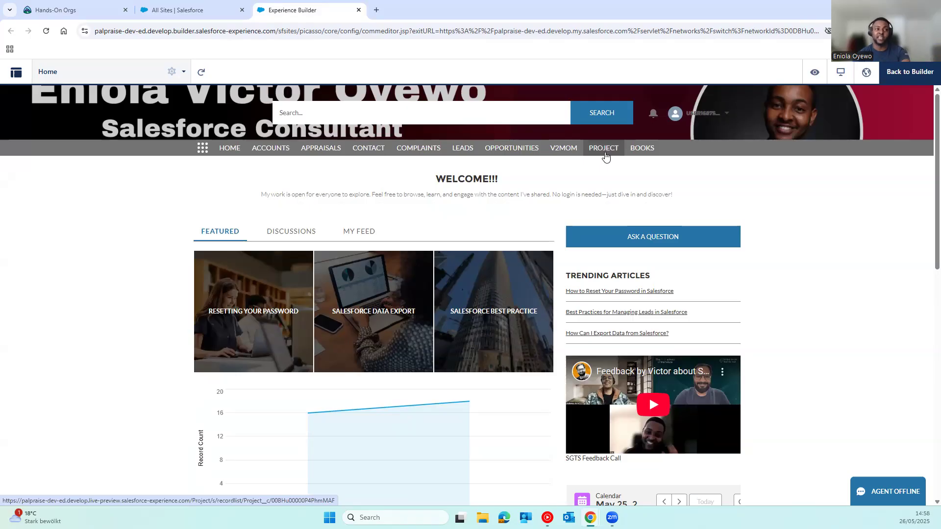
Step: Browse the Books, Project, V2MOM, Opportunities and Leads record lists in the previewed site and return to its home page
left_click(634, 152)
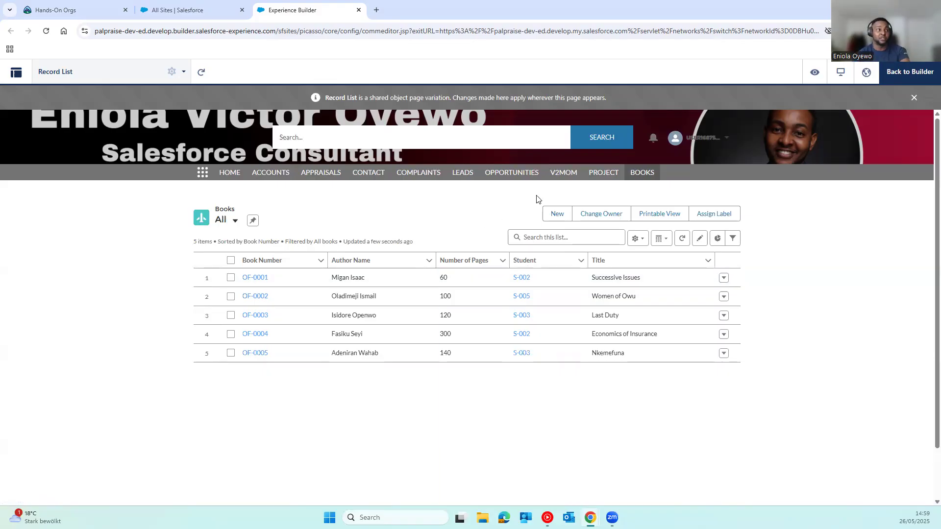
left_click(598, 184)
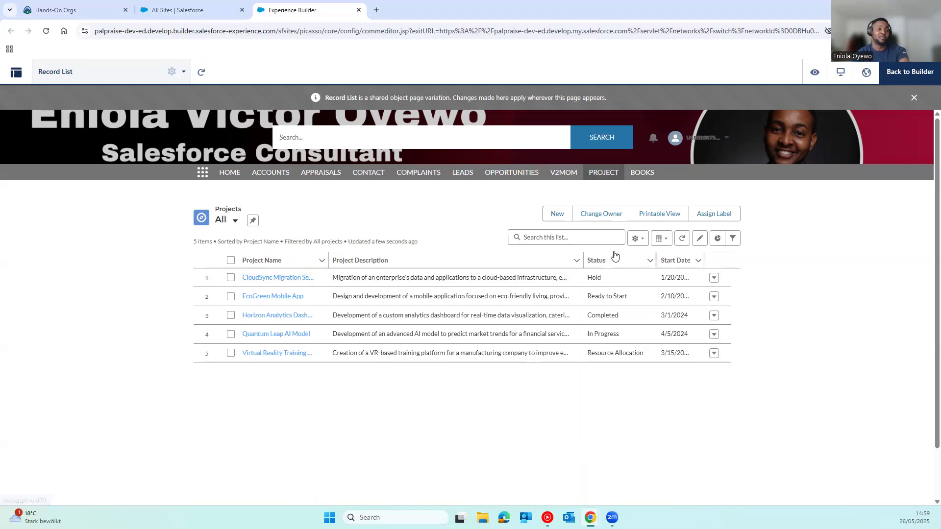
left_click(569, 177)
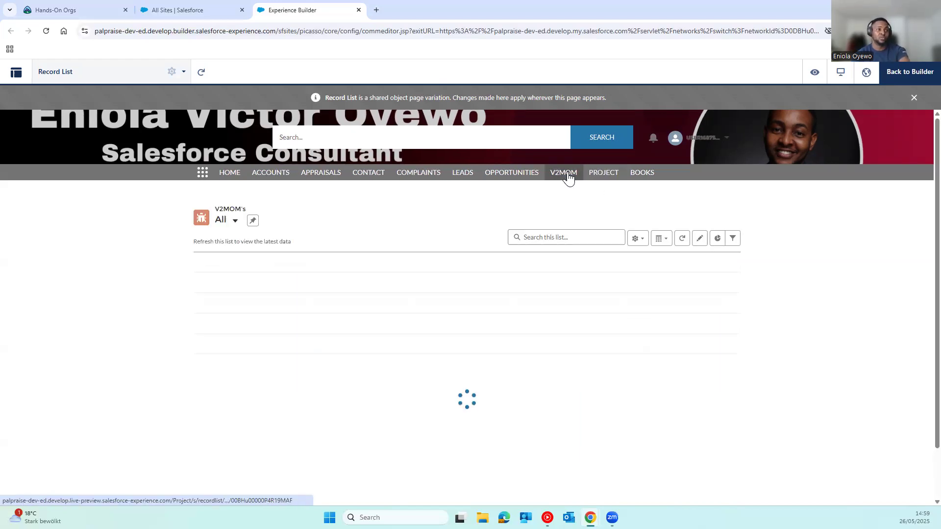
left_click(506, 174)
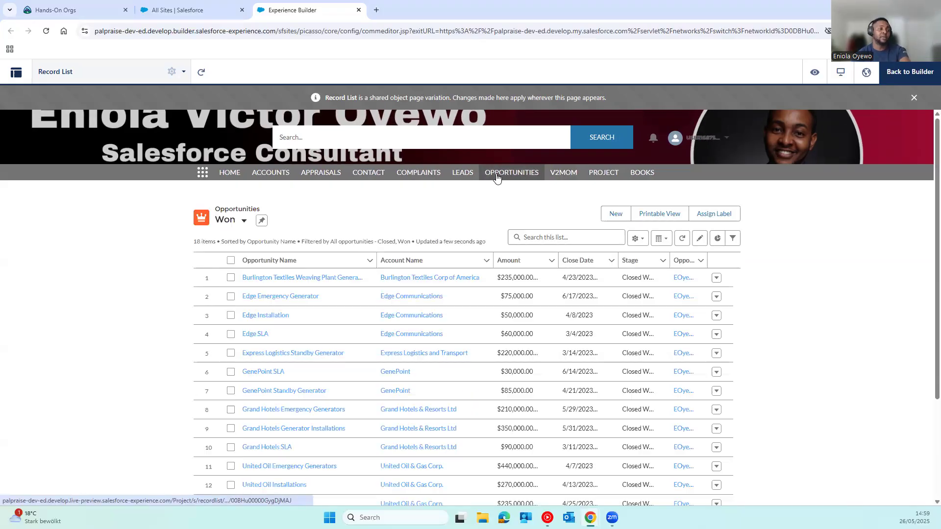
scroll(469, 244, "down", 3)
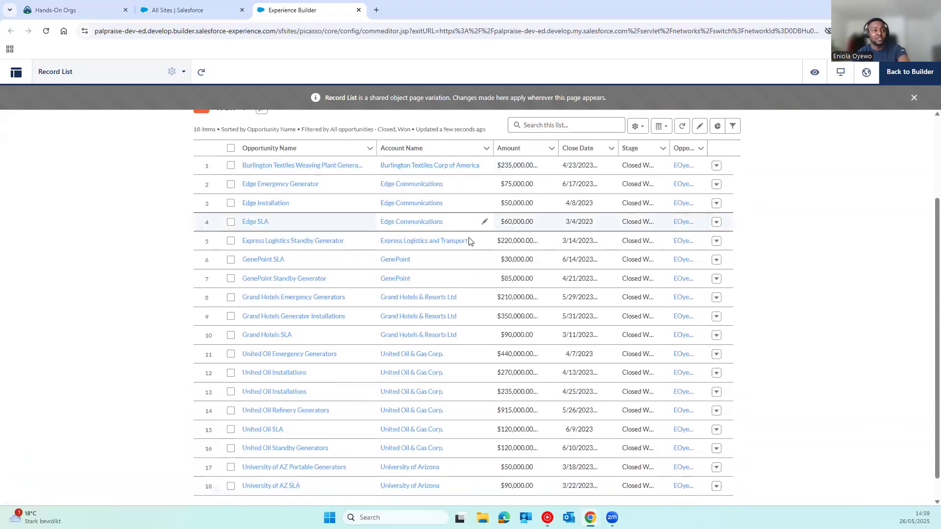
scroll(469, 244, "up", 3)
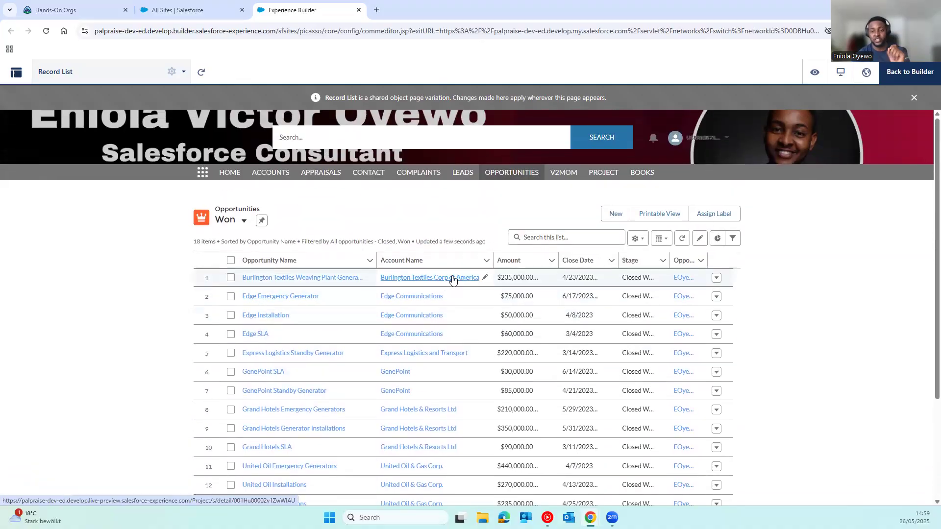
left_click(461, 178)
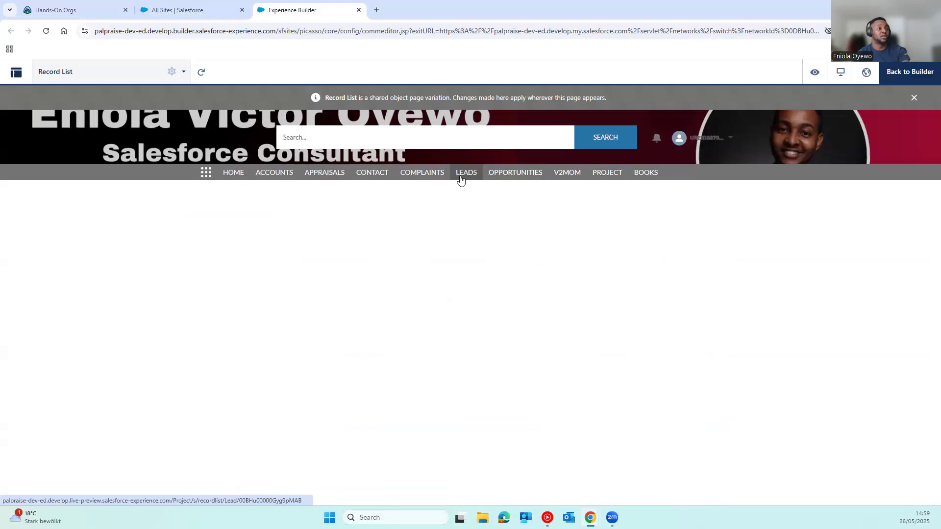
left_click(236, 178)
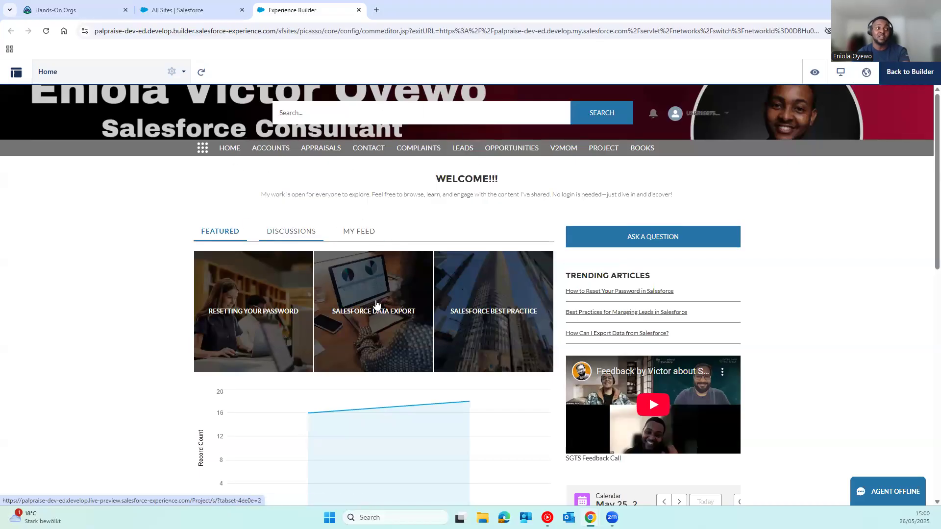
Step: View the articles and discussions of the featured topic Resetting Your Password, and return to the home page
left_click(253, 314)
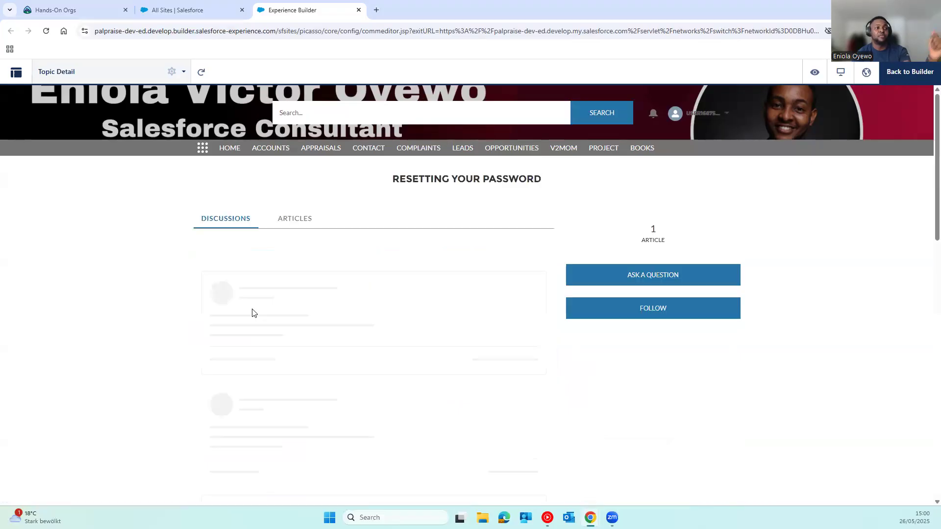
left_click(291, 217)
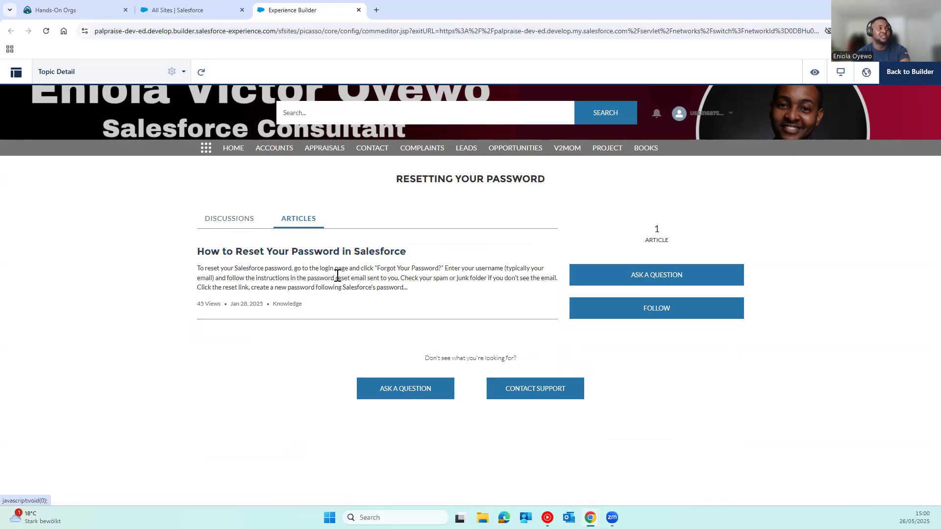
left_click(243, 220)
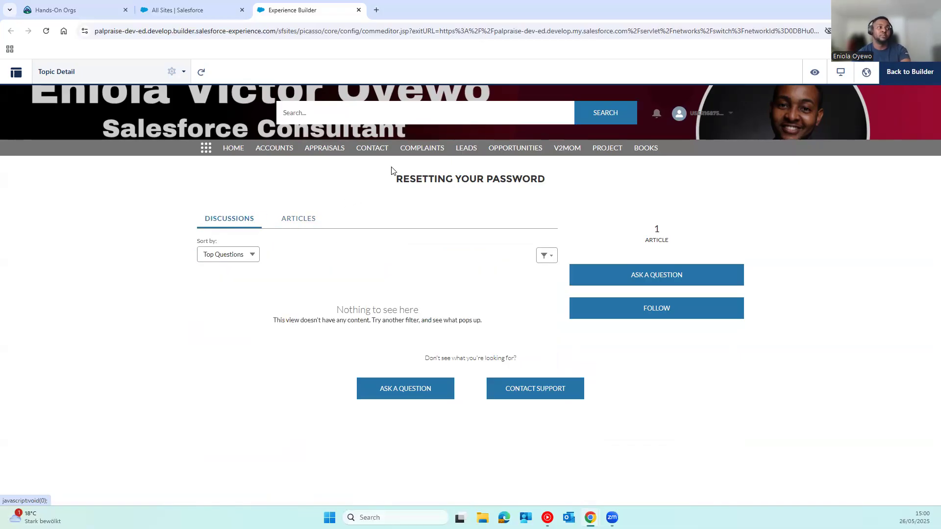
left_click(238, 151)
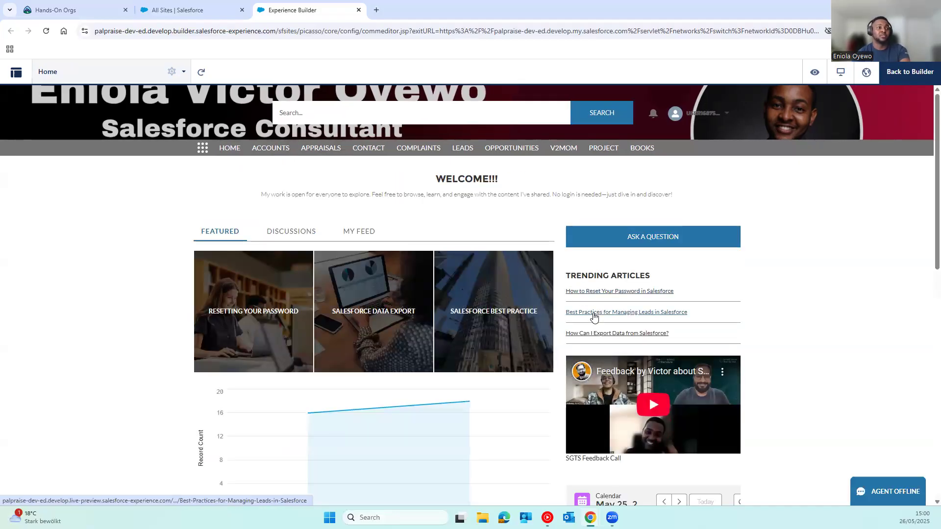
Step: View the articles and discussions of the featured topic Salesforce Data Export, and return to the home page
left_click(381, 322)
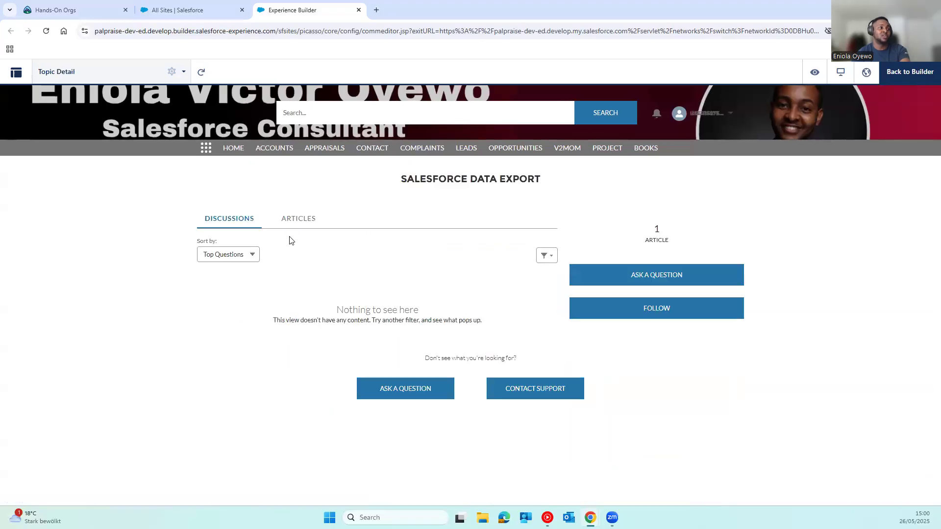
left_click(292, 218)
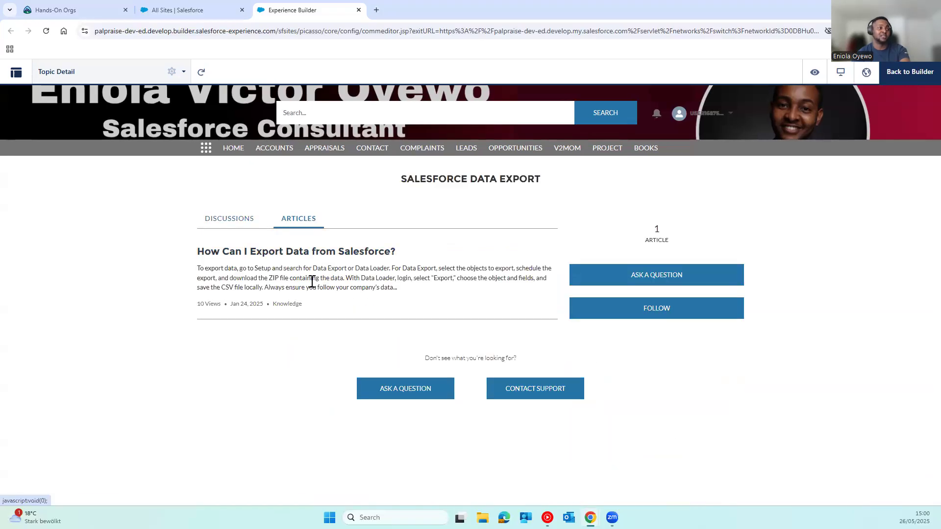
left_click(248, 219)
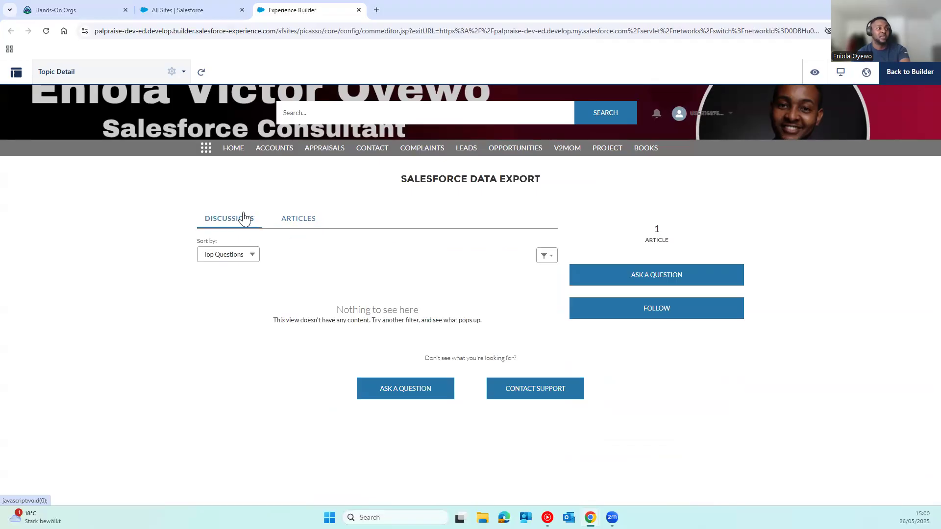
left_click(235, 154)
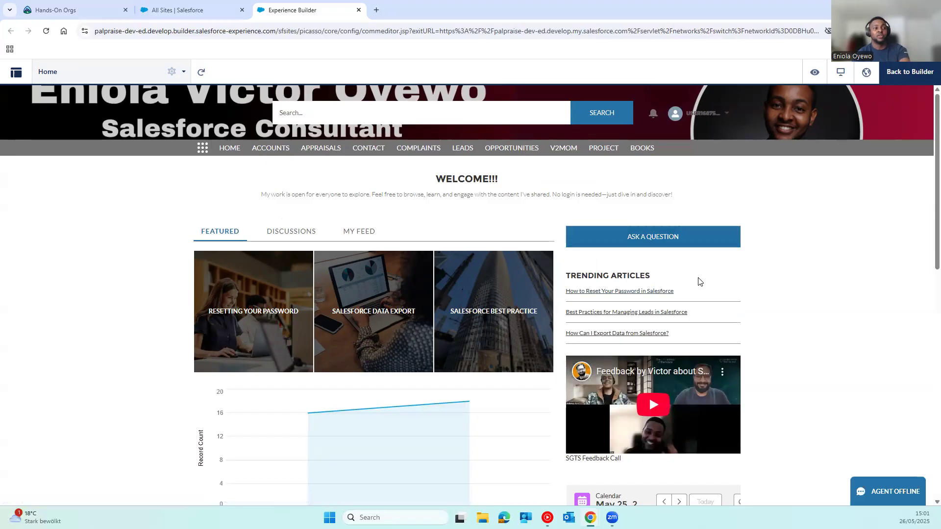
Step: Examine the trending articles, feedback video and open-versus-closed opportunities chart on the previewed home page
scroll(686, 304, "down", 1)
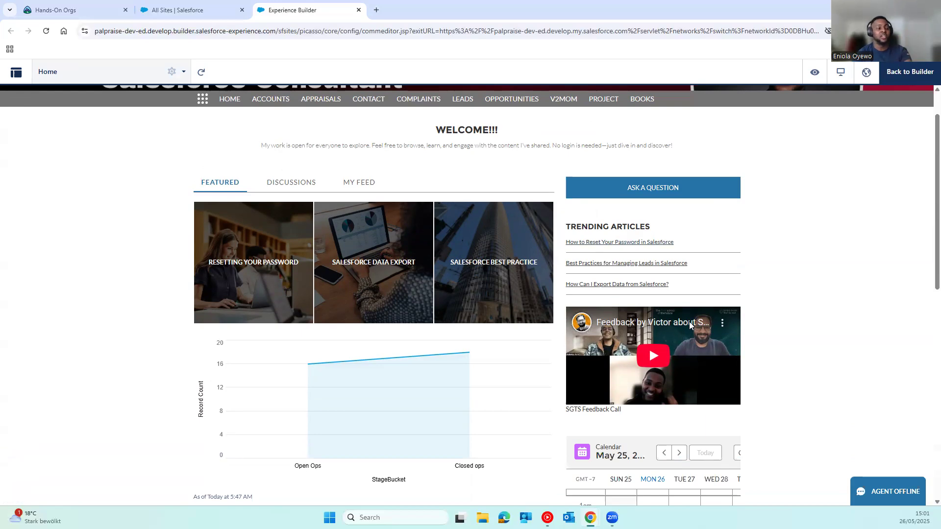
scroll(689, 323, "down", 1)
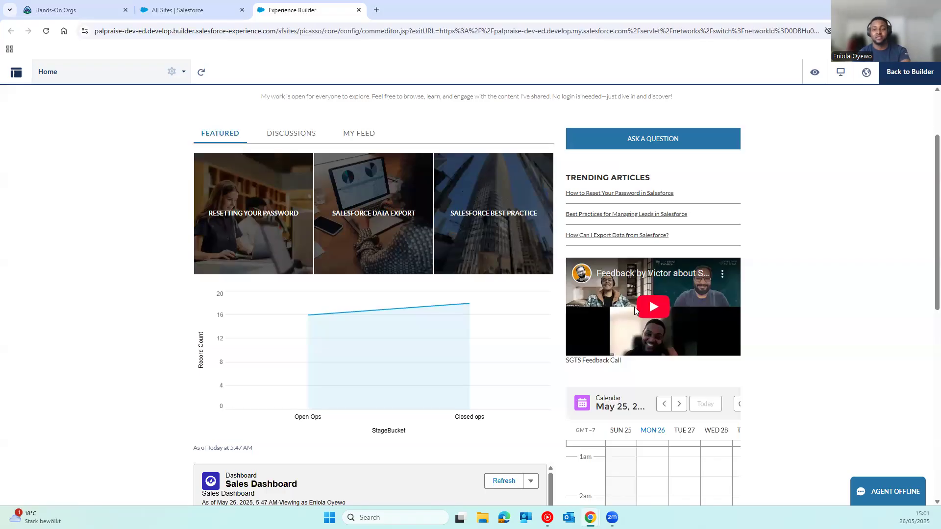
scroll(397, 342, "down", 1)
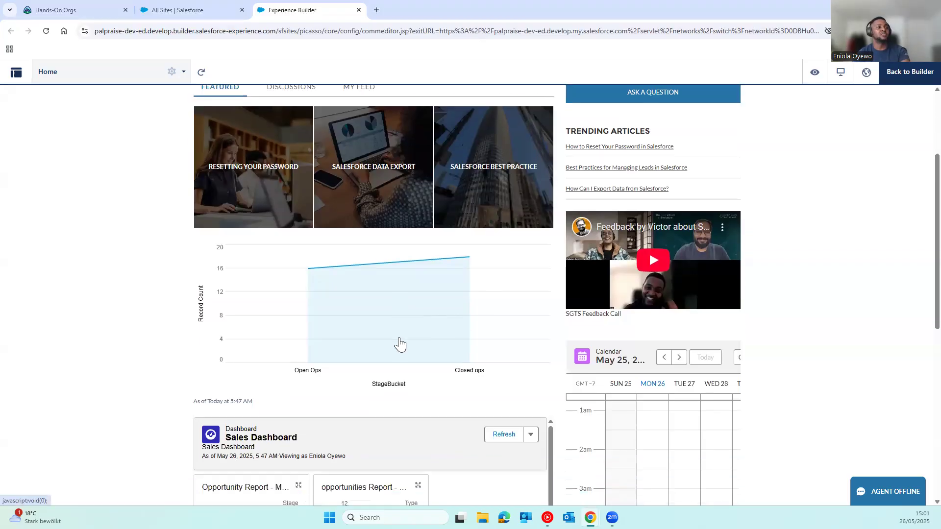
scroll(363, 317, "up", 2)
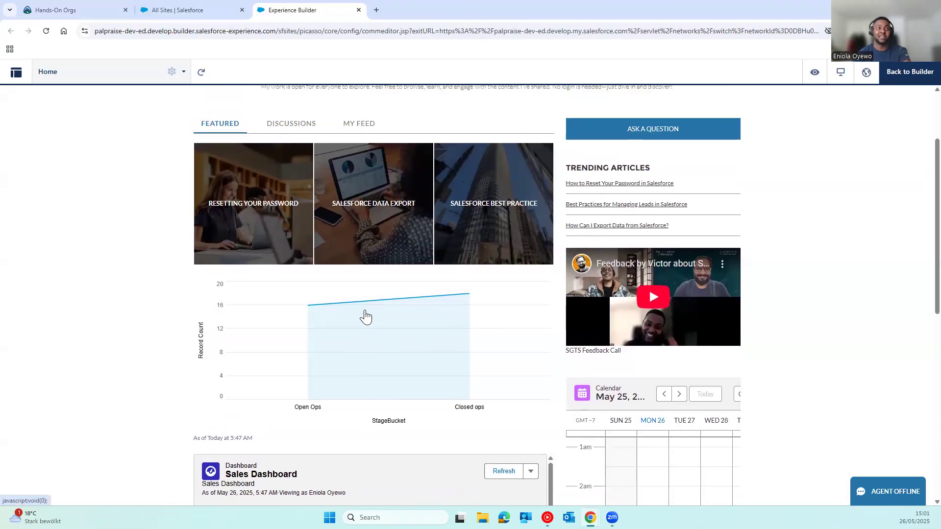
scroll(367, 319, "down", 2)
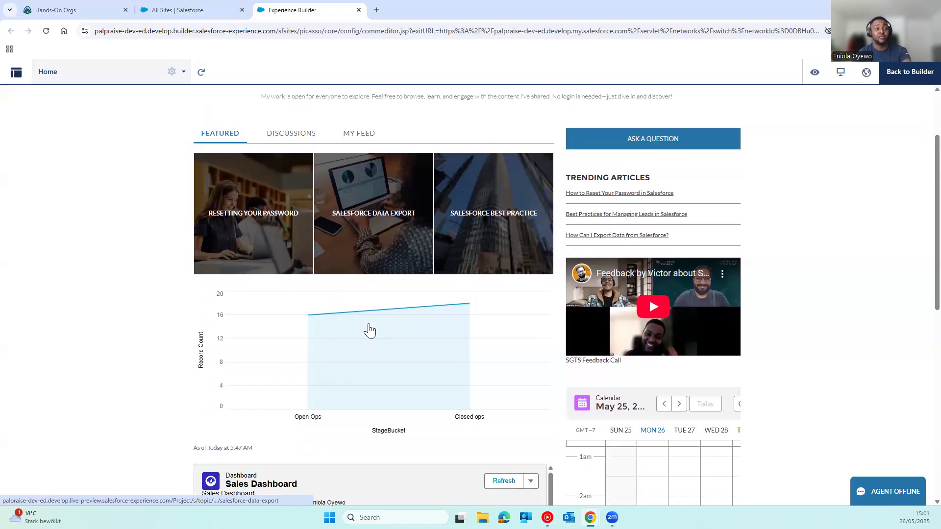
Step: Examine the embedded Sales Dashboard, the opportunity stage chart below it and the weekly calendar on the home page
scroll(373, 323, "down", 3)
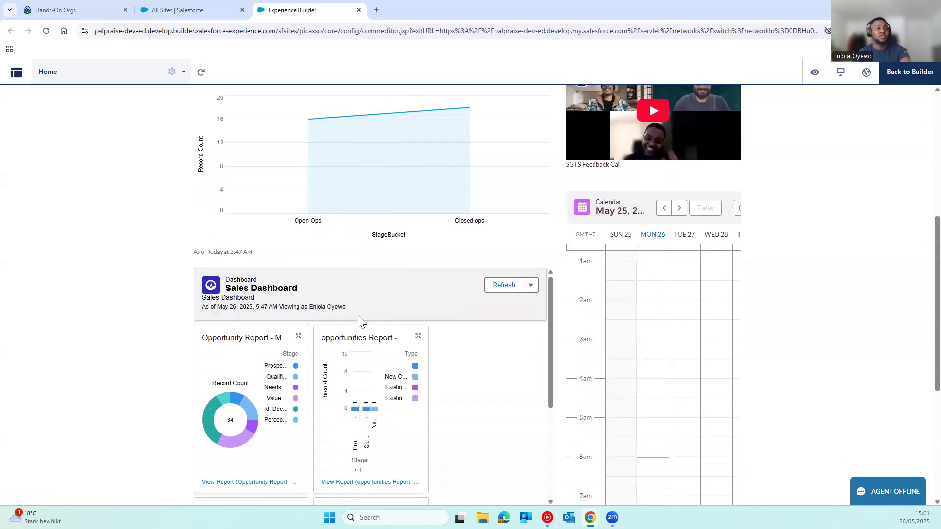
scroll(425, 319, "down", 4)
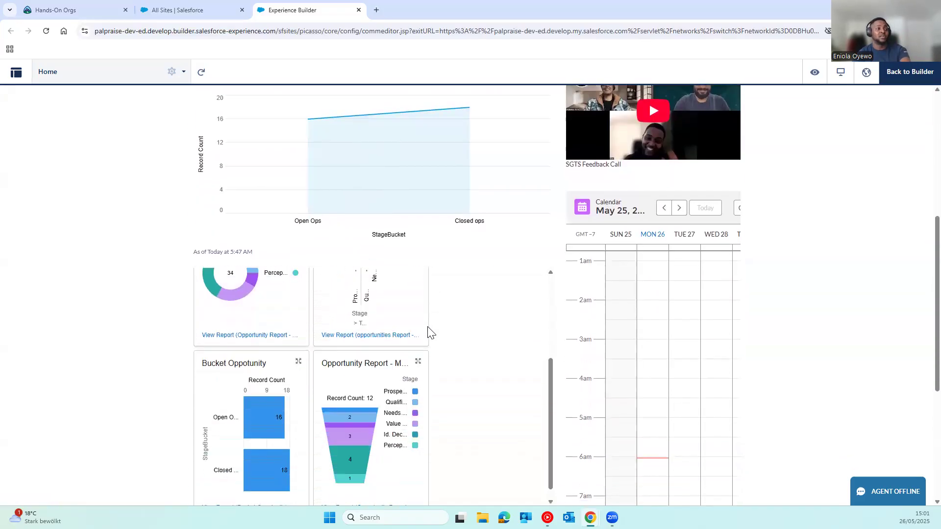
scroll(435, 329, "down", 2)
scroll(458, 295, "up", 4)
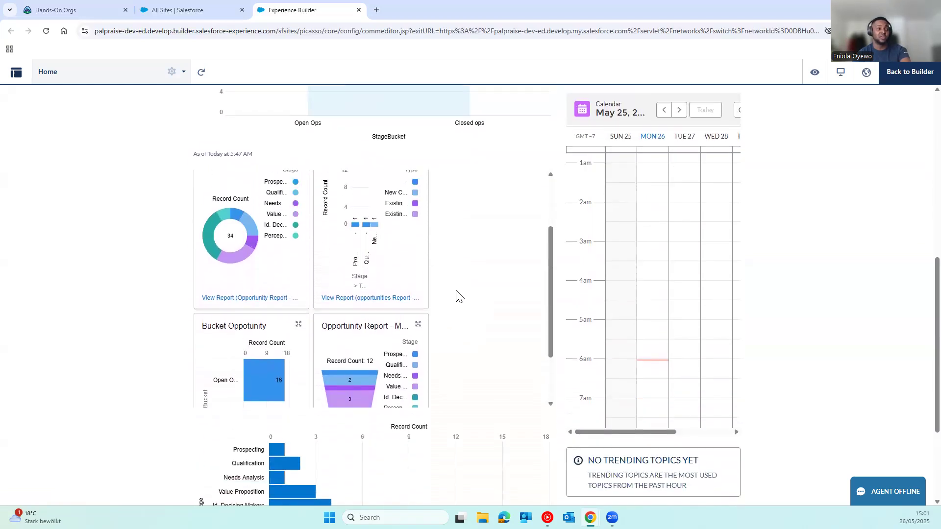
scroll(458, 296, "down", 4)
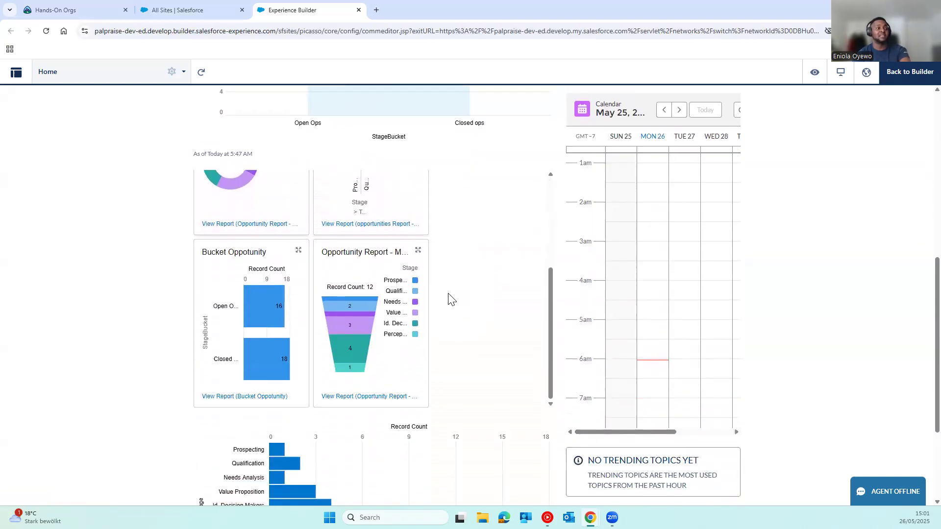
scroll(447, 298, "down", 3)
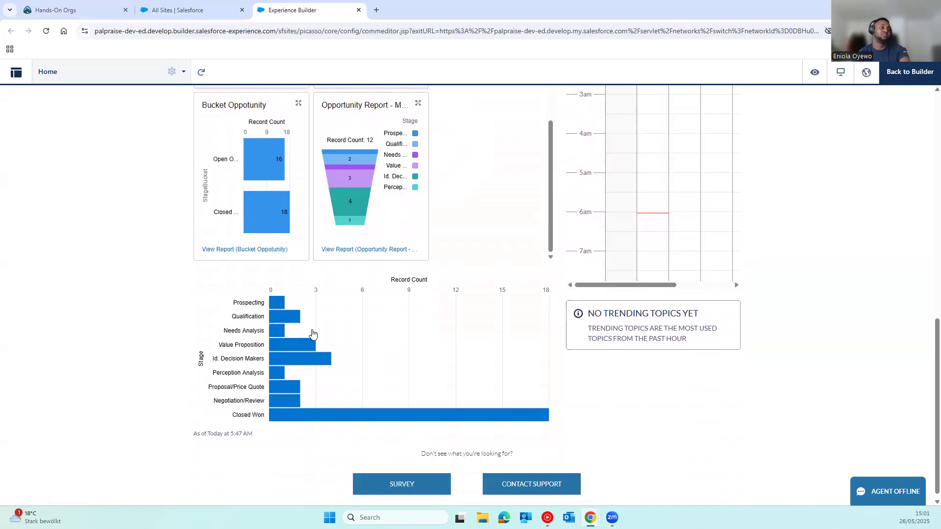
scroll(378, 280, "up", 3)
scroll(435, 280, "up", 4)
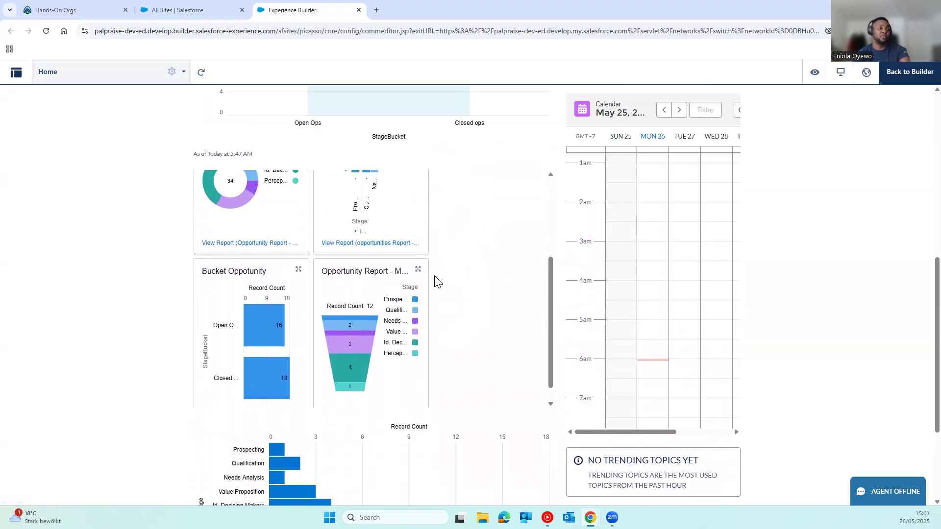
scroll(476, 283, "up", 3)
scroll(629, 344, "down", 12)
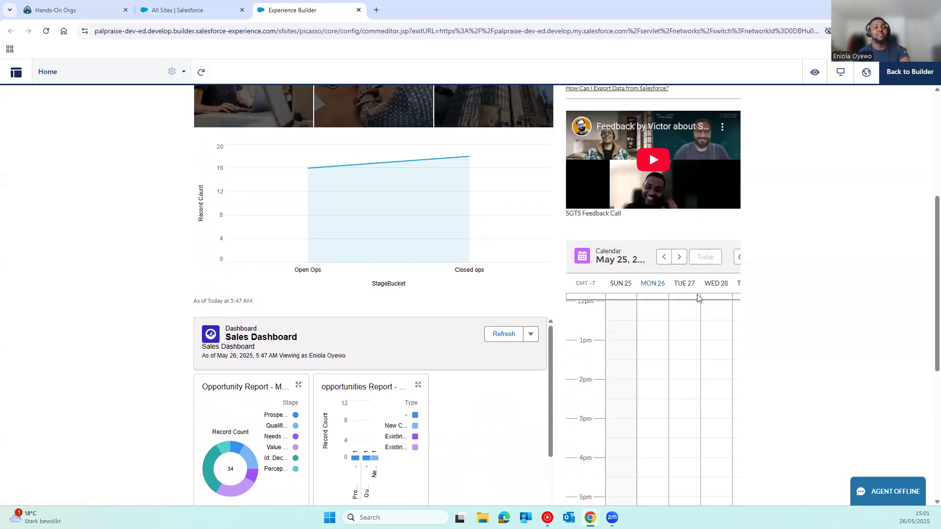
scroll(698, 296, "up", 5)
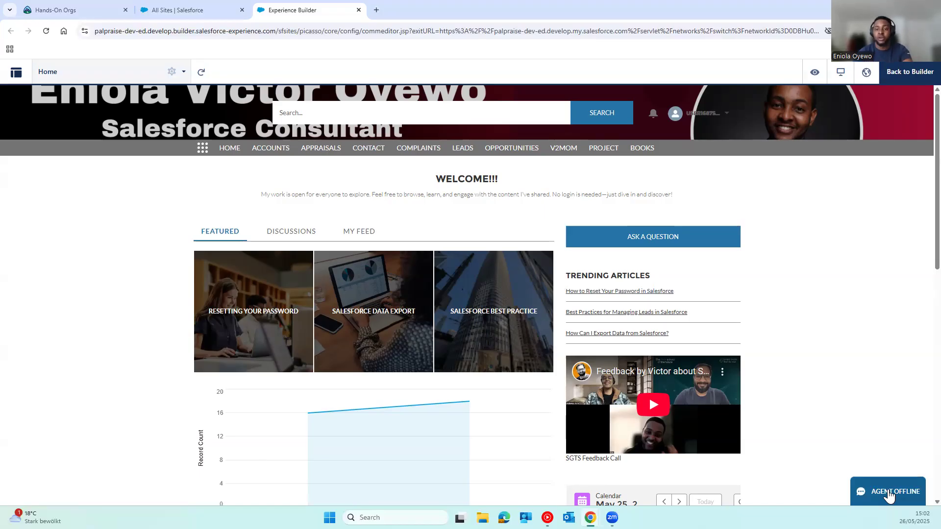
Step: Switch to the Salesforce org's Setup page and launch the Service Console app
left_click(205, 14)
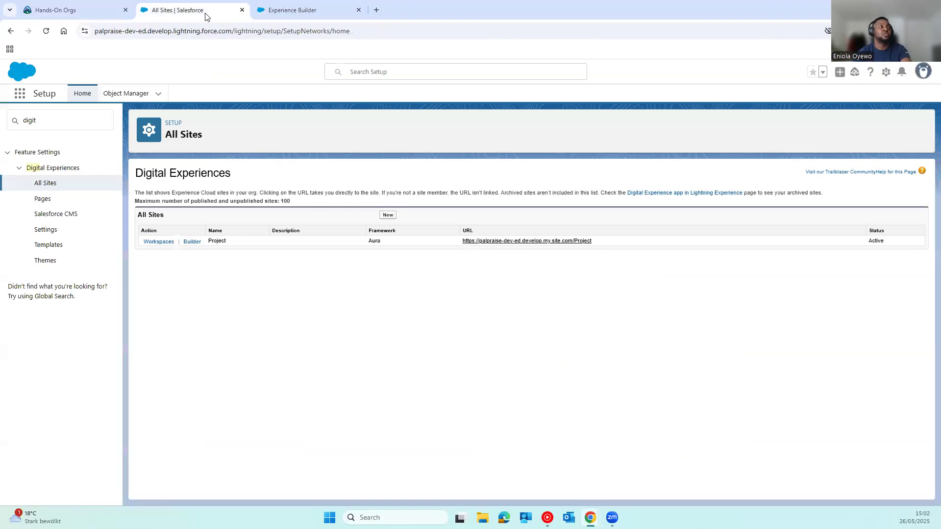
left_click(22, 95)
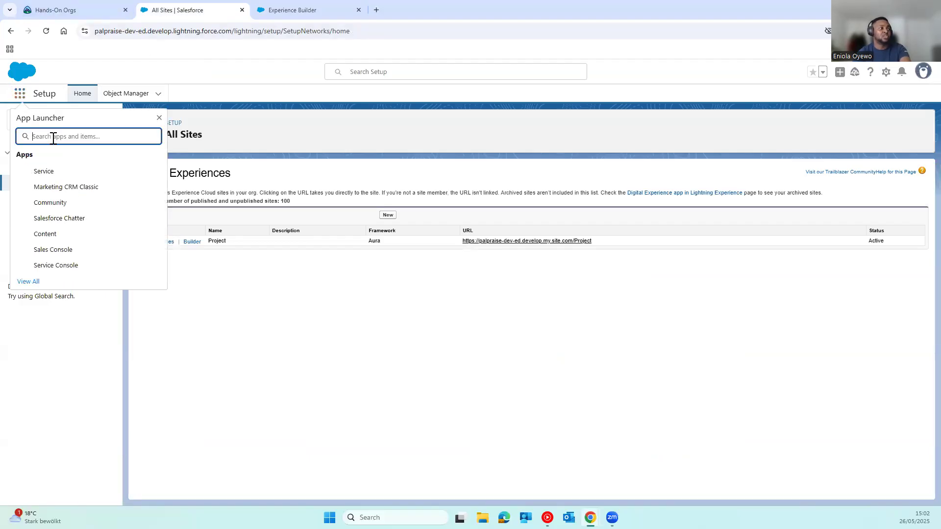
left_click(44, 269)
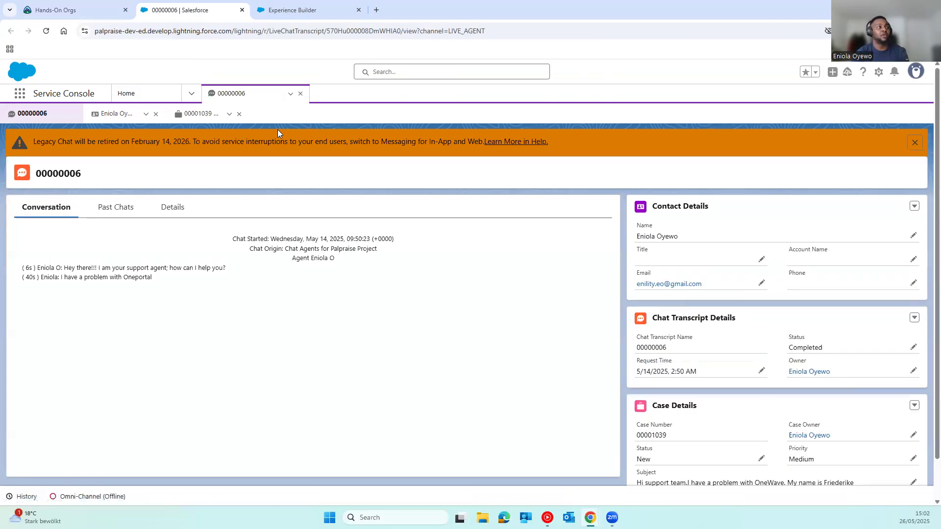
Step: Dismiss the Legacy Chat retirement notice, open the Service Console's Home page and switch to the previewed site to check its chat button
left_click(910, 142)
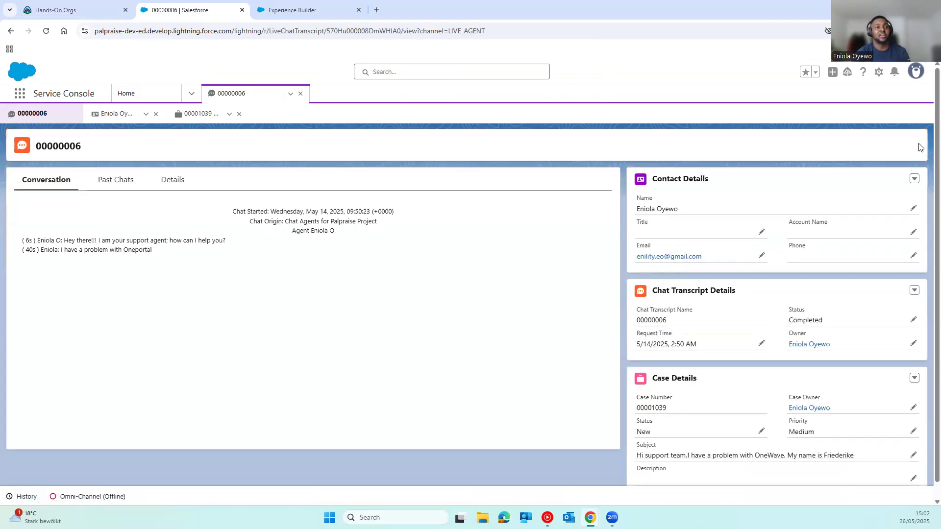
left_click(128, 93)
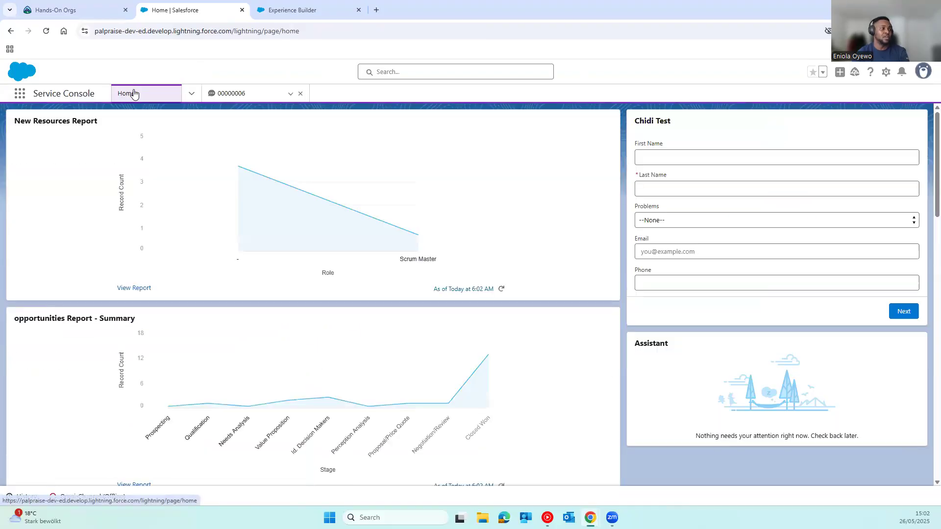
left_click(330, 12)
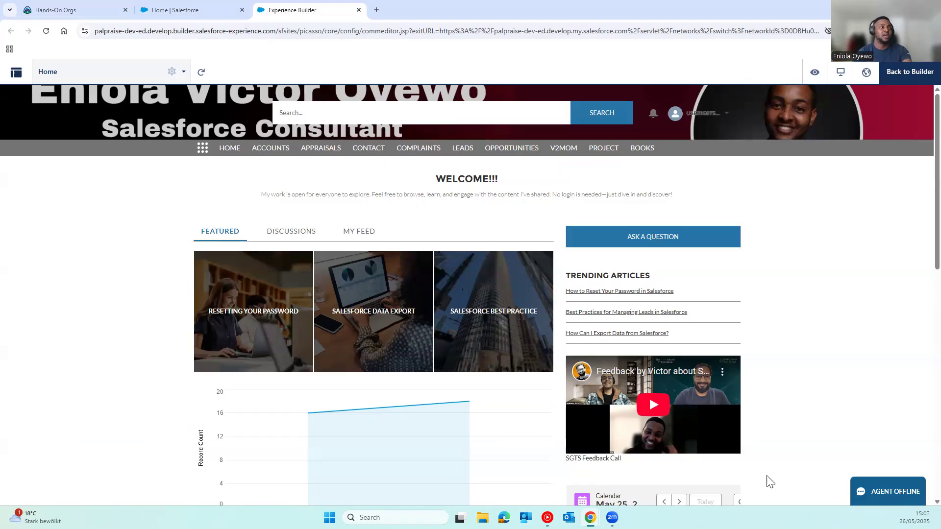
Step: Return to the Service Console, set the Omni-Channel status to Available - Chat and minimize the Omni-Channel window
left_click(193, 11)
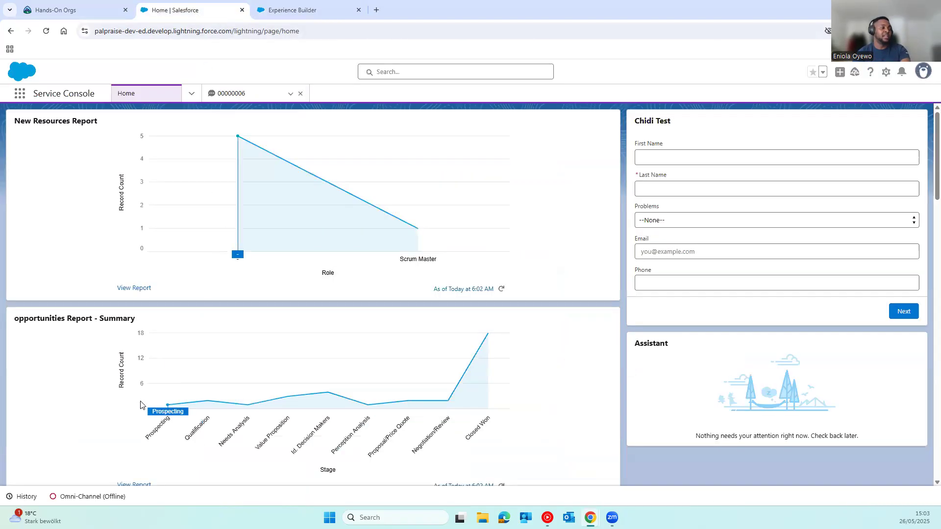
left_click(85, 496)
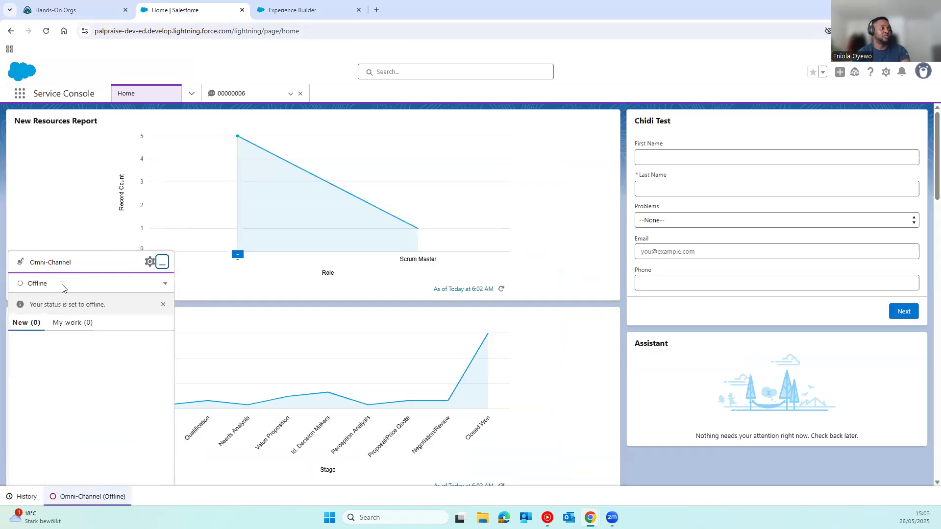
left_click(165, 284)
left_click(145, 301)
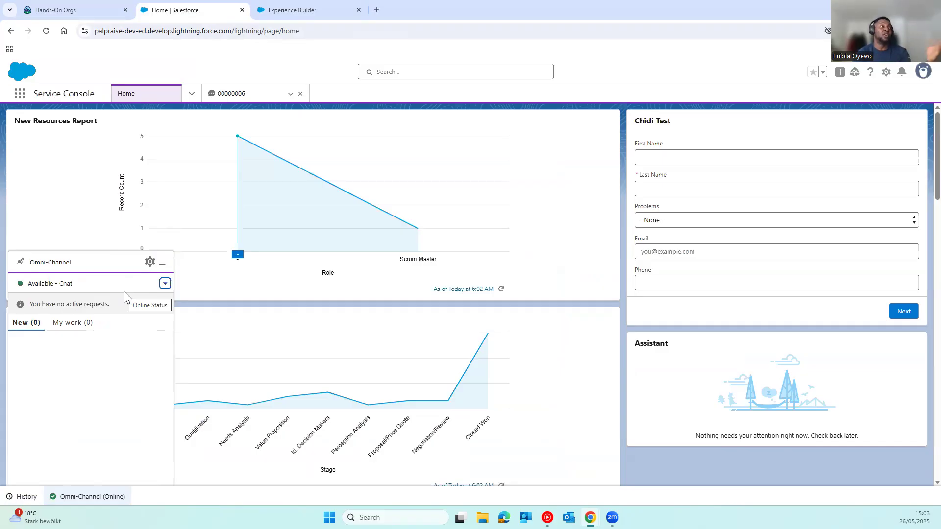
left_click(163, 267)
Step: Check the chat button's status on the previewed site, and reopen Omni-Channel in the Service Console
left_click(294, 9)
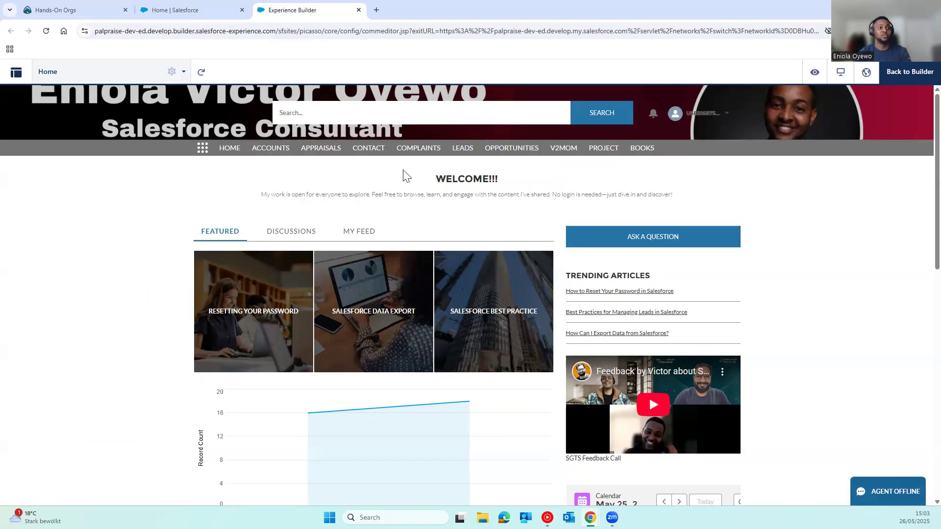
left_click(208, 11)
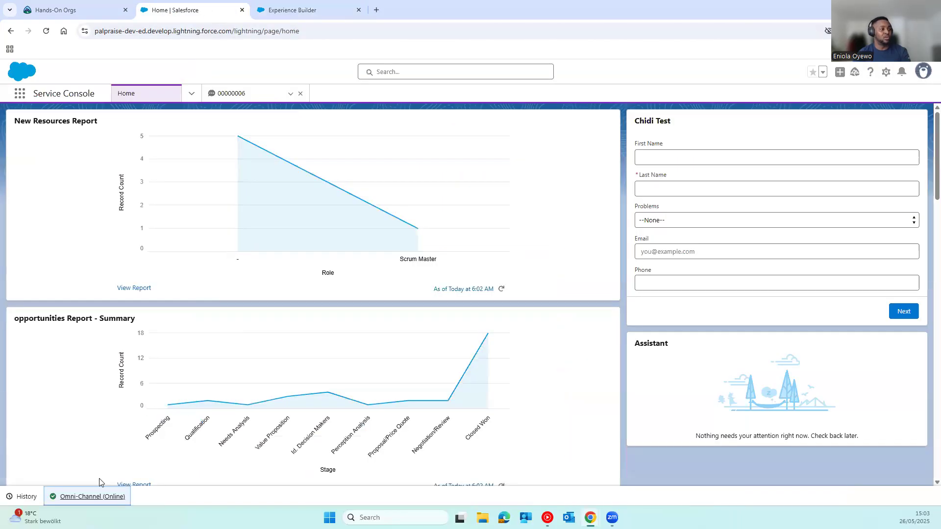
left_click(90, 496)
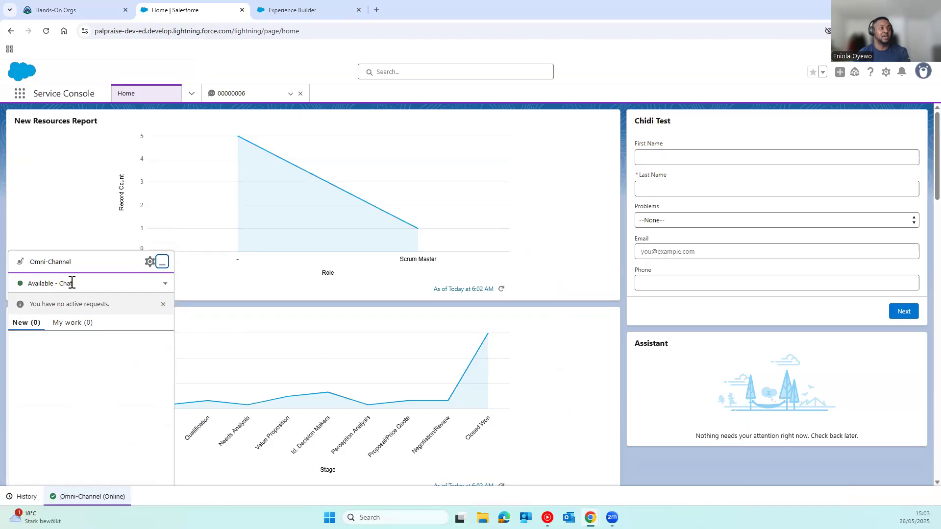
Step: On the previewed site, submit a support chat request with the subject "Query on product"
left_click(273, 12)
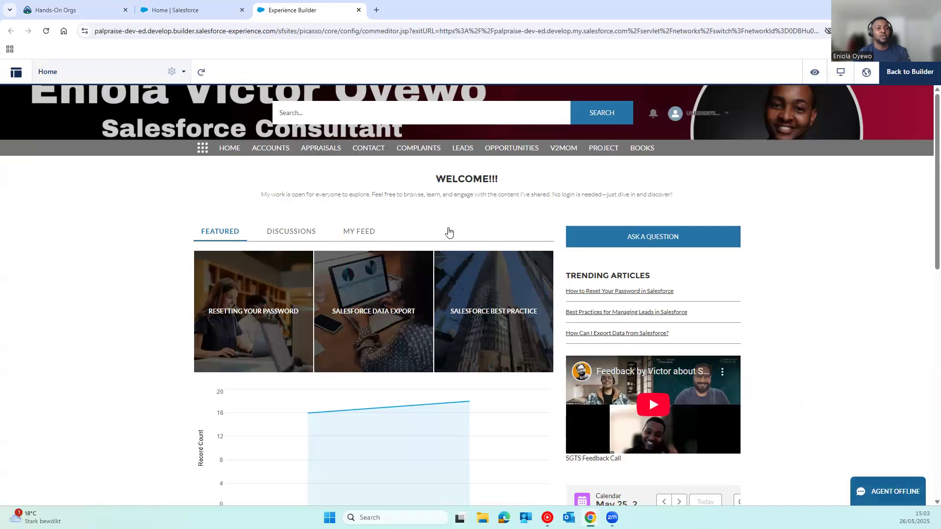
left_click(864, 492)
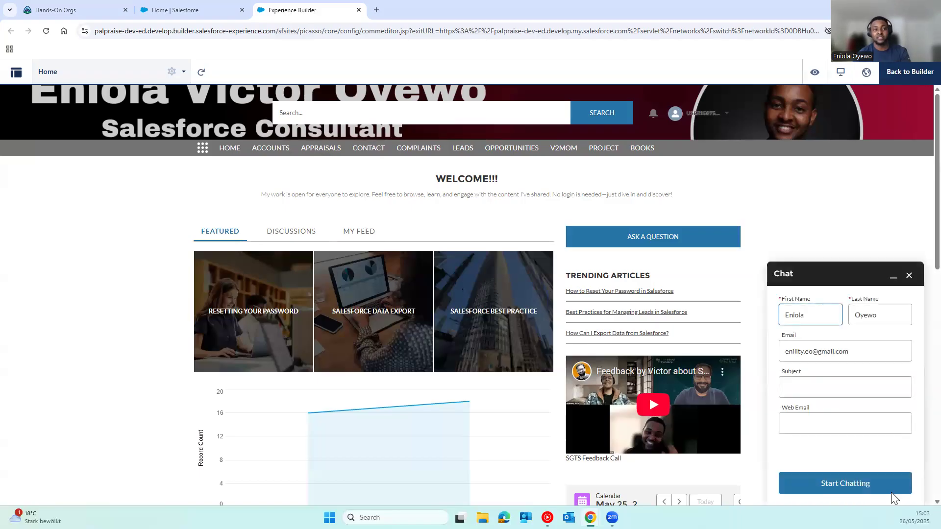
left_click(803, 378)
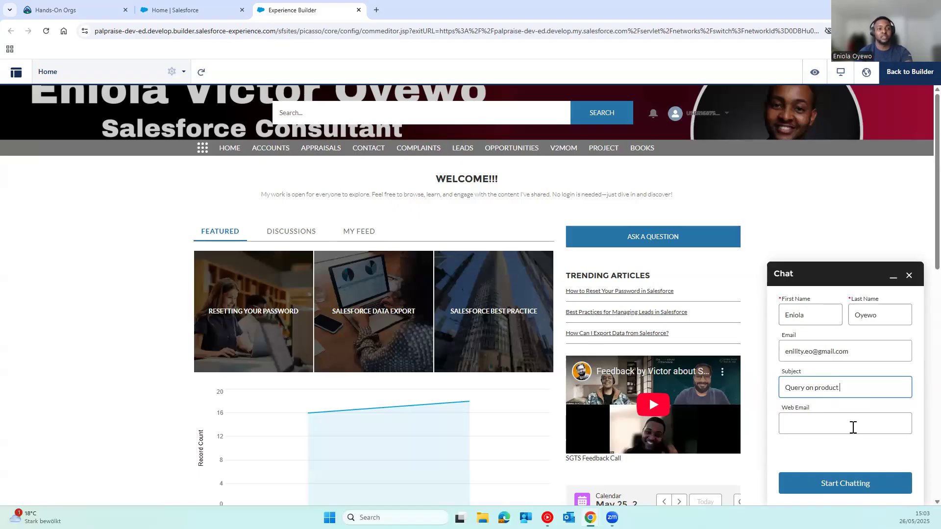
left_click(846, 482)
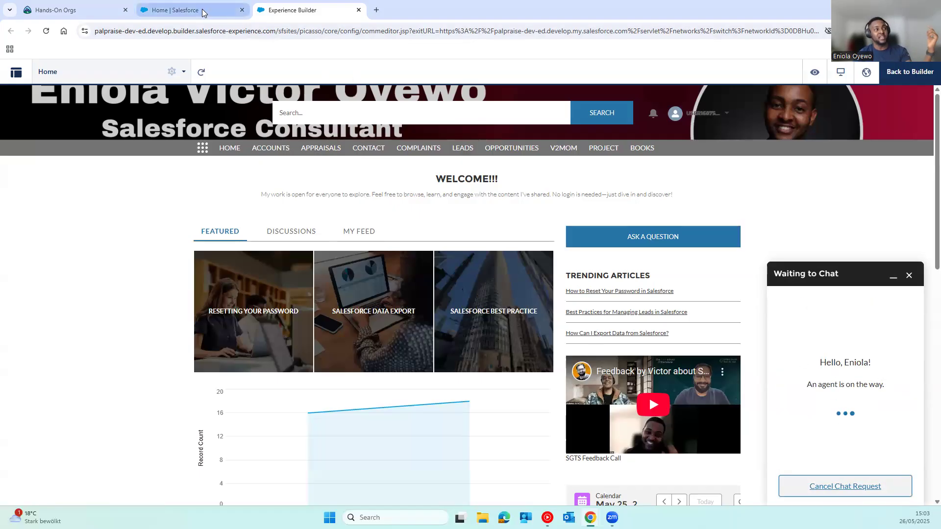
Step: Accept the incoming chat request in the Service Console's Omni-Channel, and clear the Omni-Channel window and retirement notice from view
left_click(221, 12)
mouse_move(79, 342)
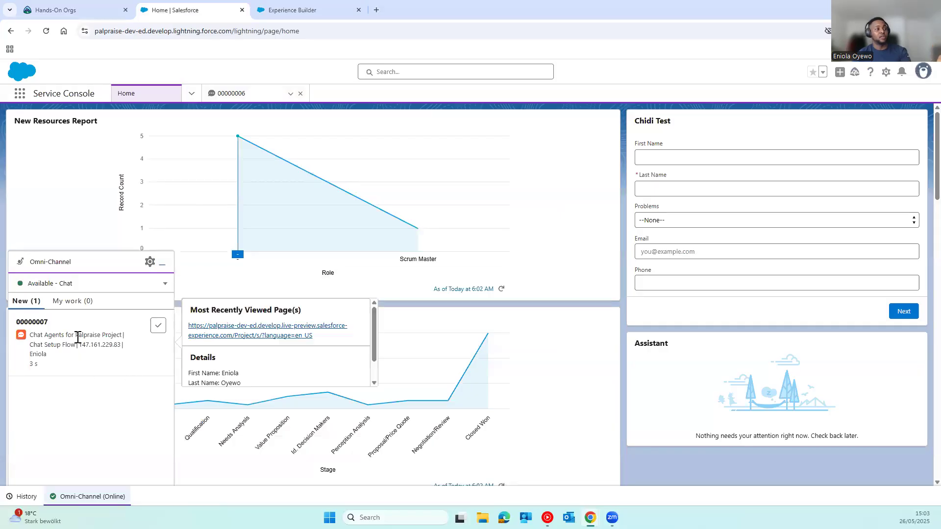
left_click(155, 325)
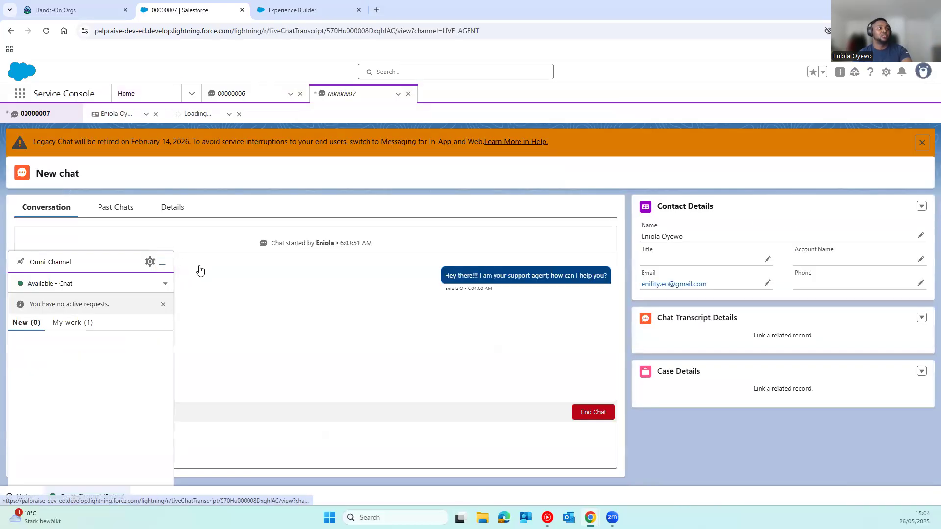
left_click(162, 263)
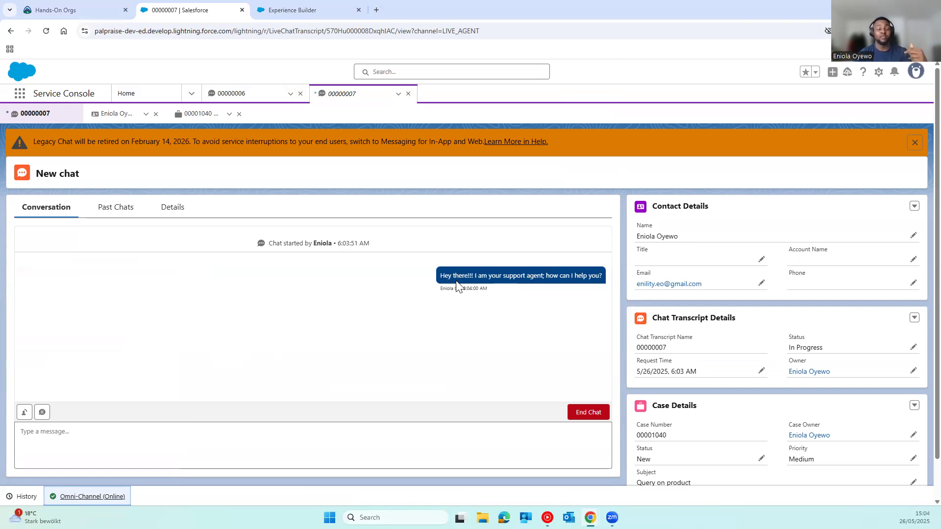
left_click(914, 143)
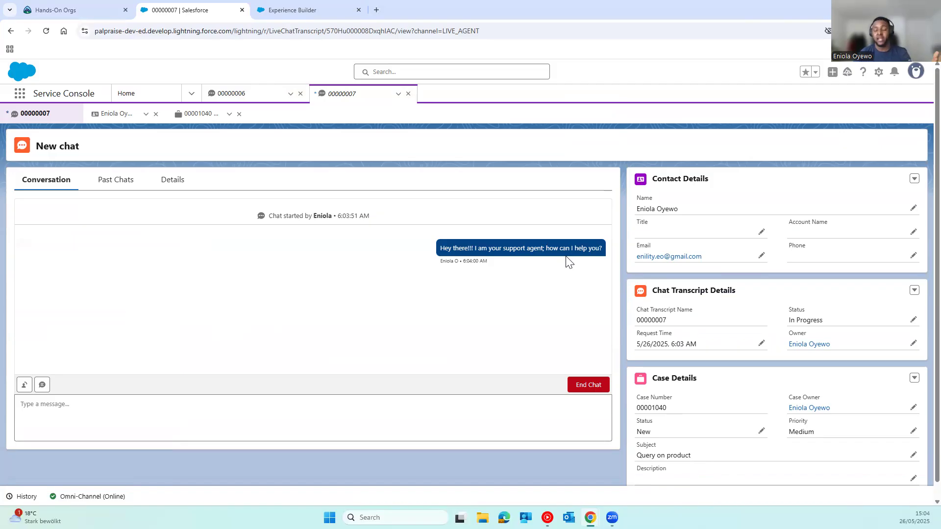
Step: Send the message "I have a couple of questions to ask" from the previewed site's chat window
left_click(285, 11)
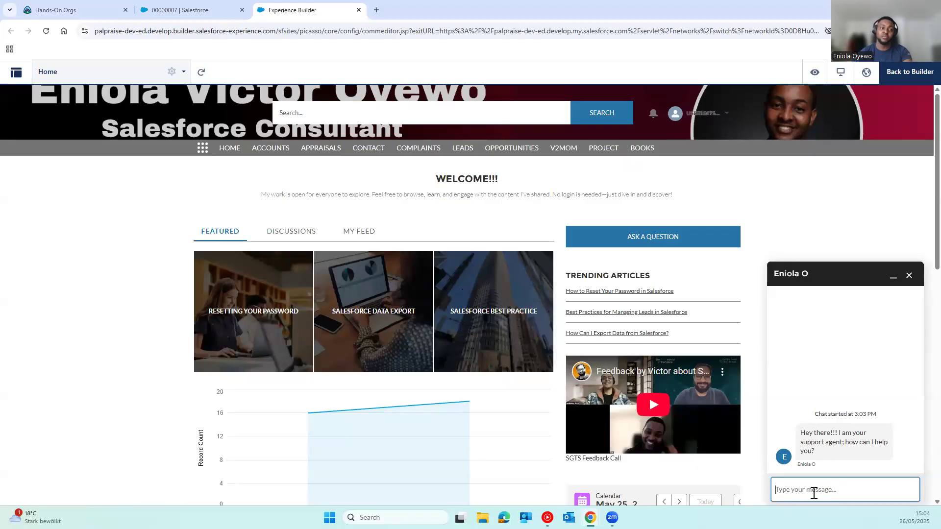
type("I have a cou")
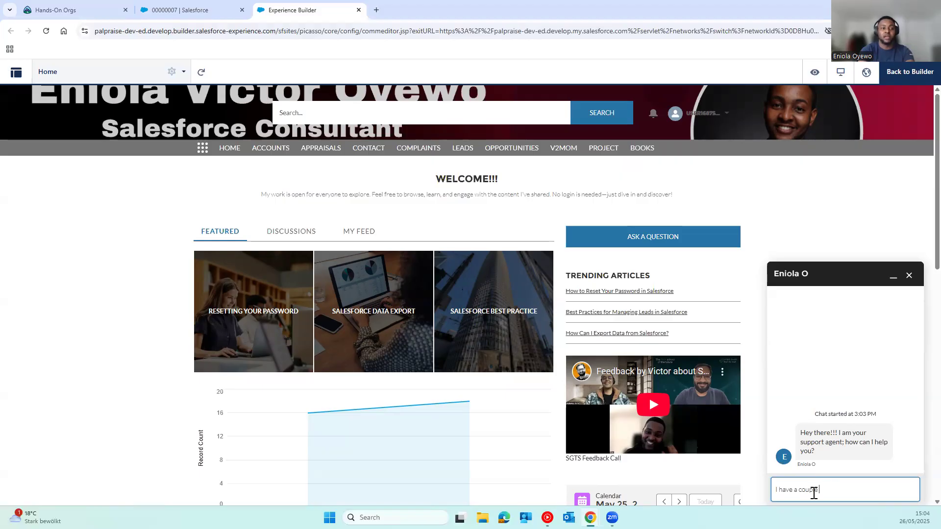
type("ple of qies")
key("Print")
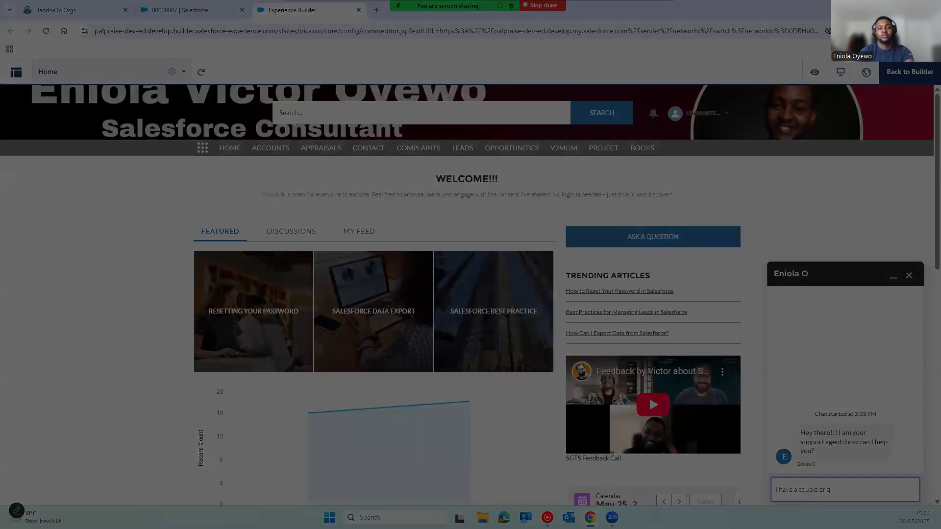
key("Escape")
type("uestions to ask")
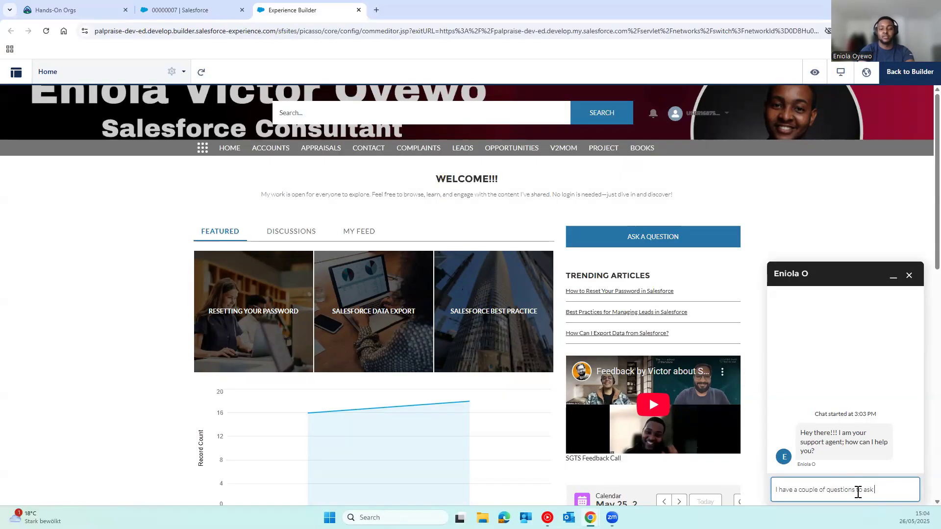
key("Return")
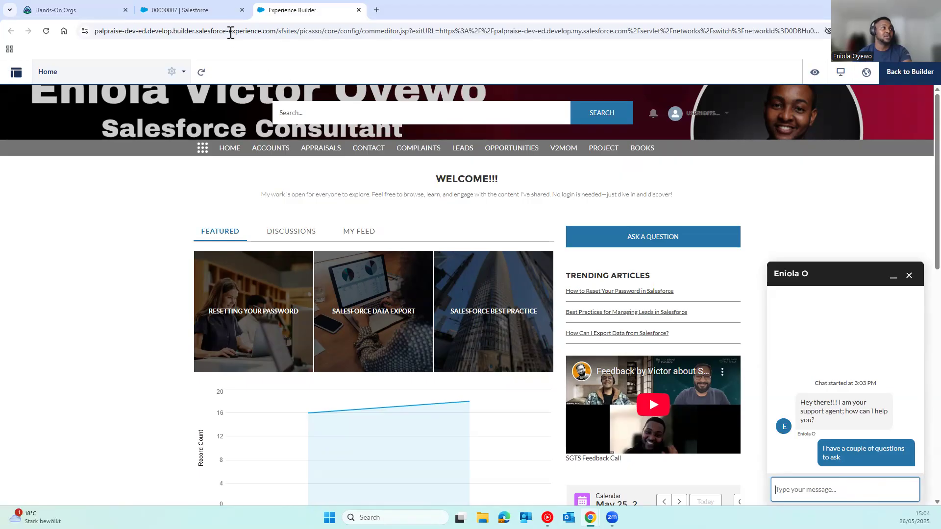
Step: Reply to the visitor as the agent in the Service Console with "Okay go ahead, please. Whats the issue?"
left_click(215, 17)
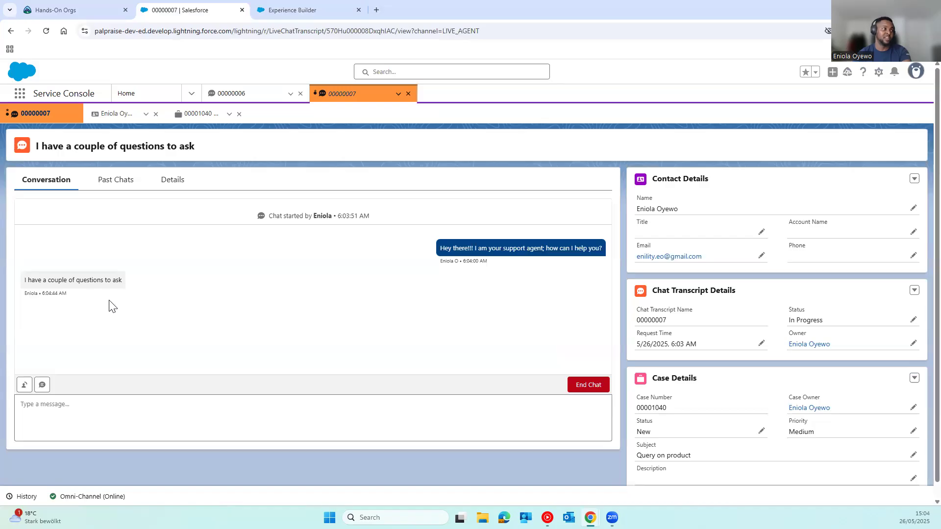
left_click(89, 408)
type("O")
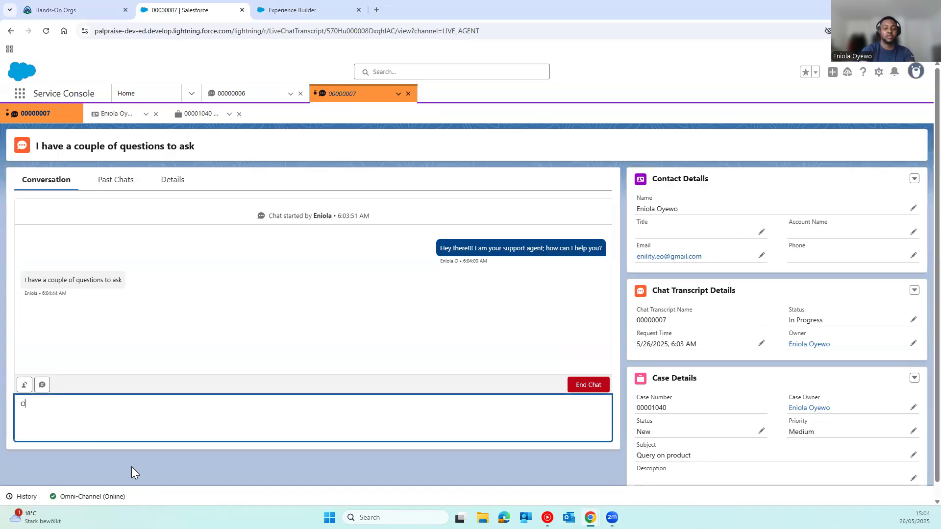
type("kay go ahead ")
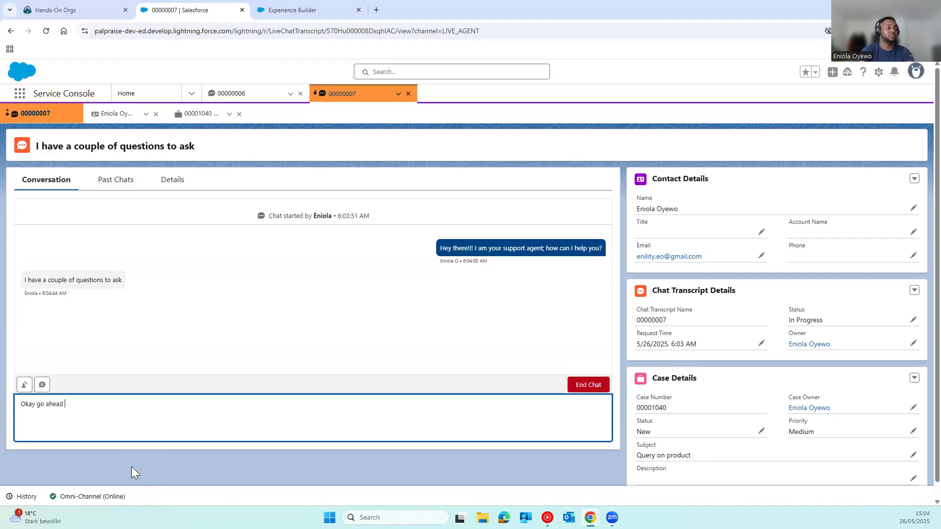
type(", ")
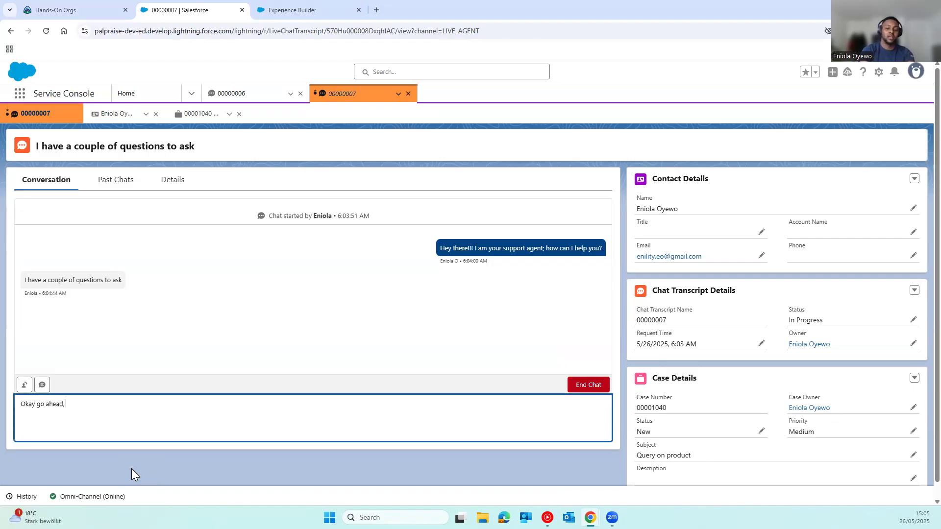
type("please . Whats thg")
key("BackSpace")
type("e issue?")
key("Return")
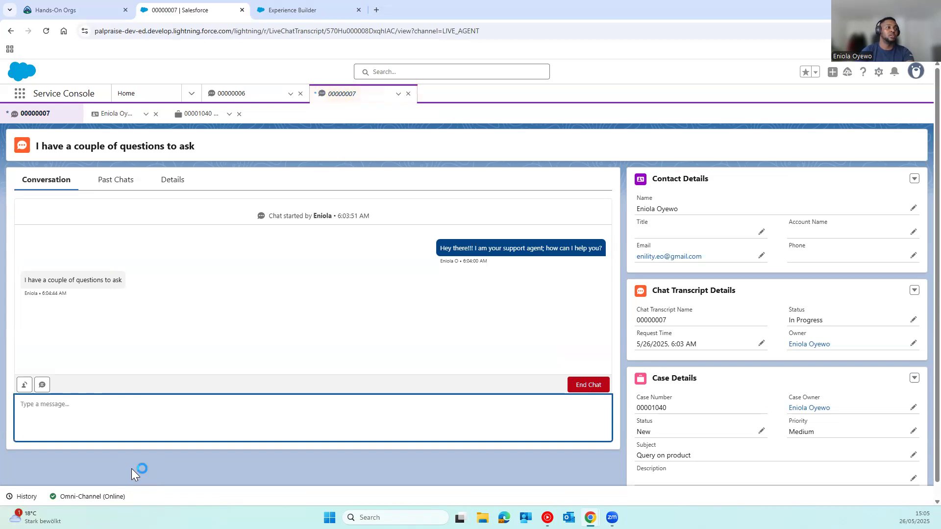
Step: Return to the previewed site, minimize its chat window and open the Contact Support page
left_click(343, 6)
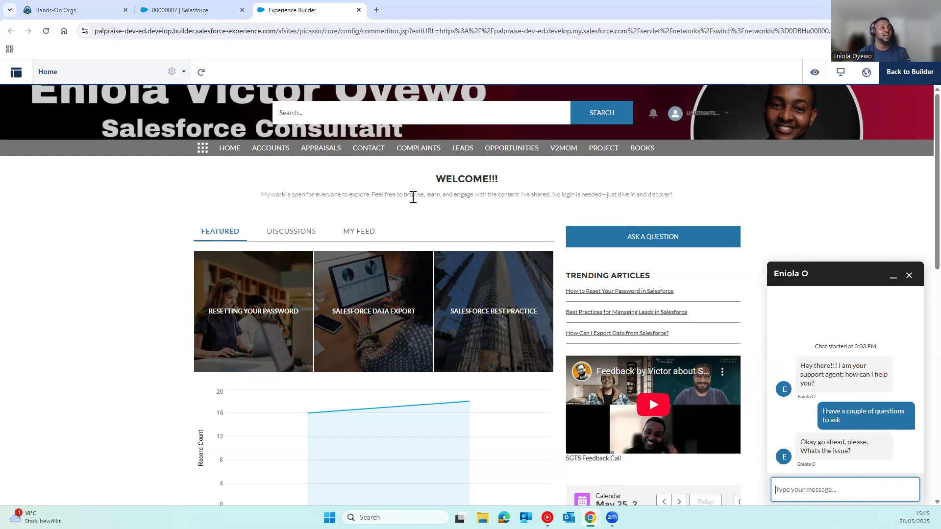
left_click(892, 278)
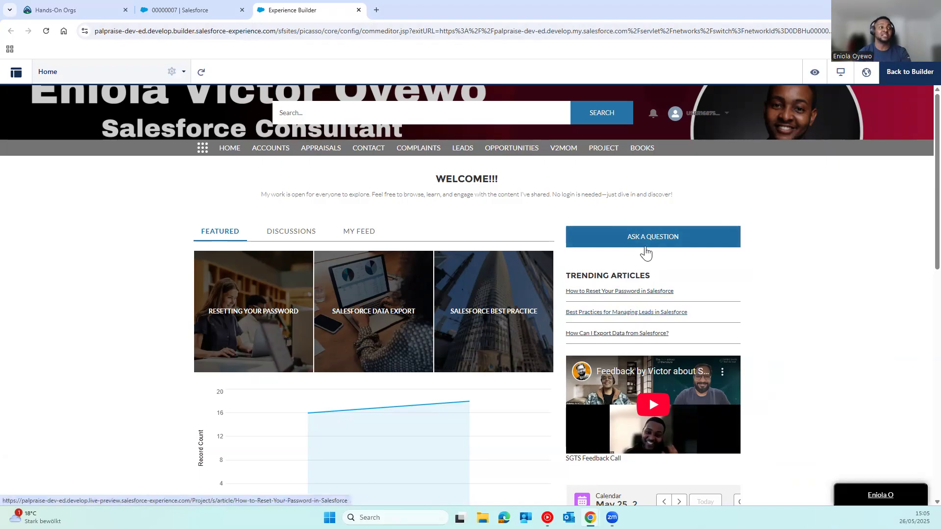
scroll(646, 252, "down", 10)
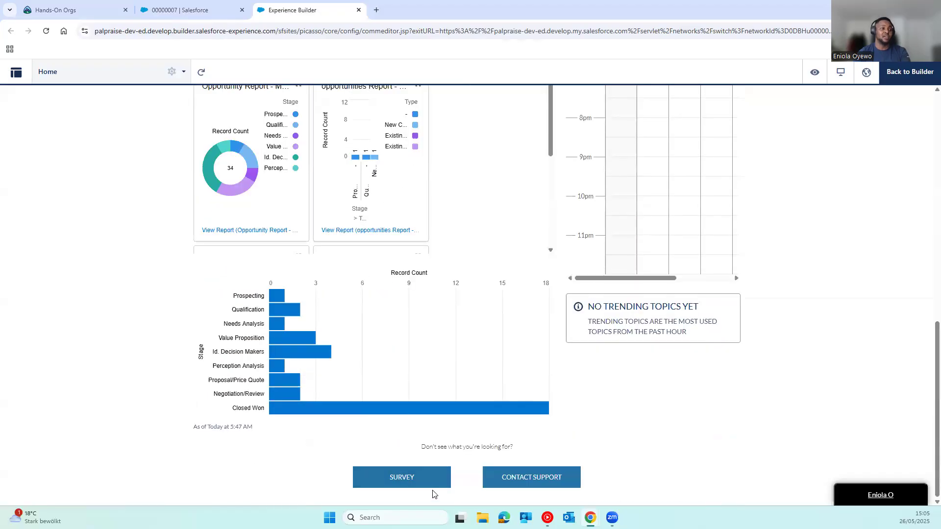
left_click(514, 477)
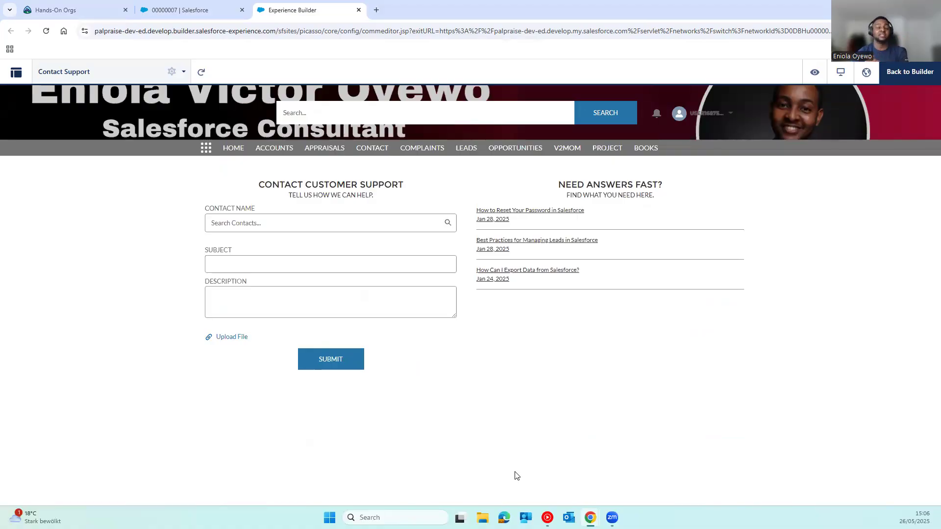
Step: Examine the Contact Name, Subject and Description fields of the Contact Customer Support form
left_click(262, 264)
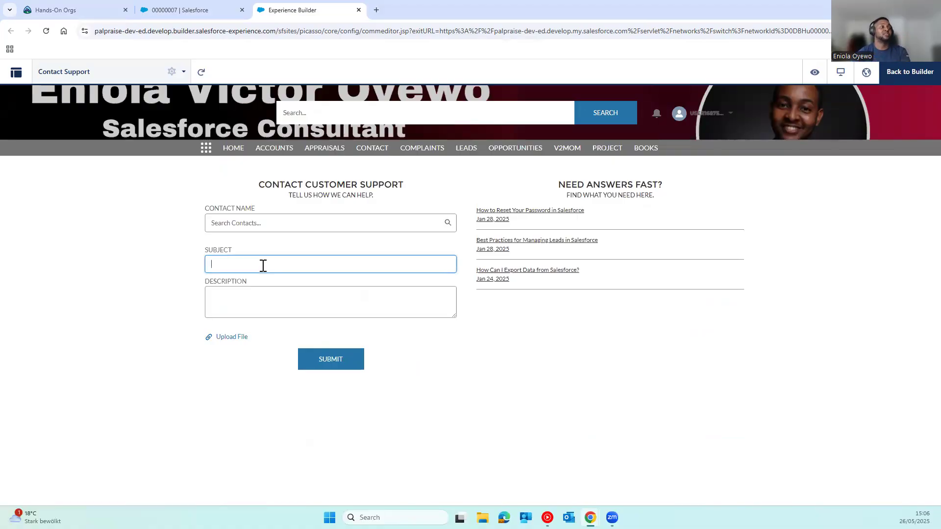
left_click(256, 225)
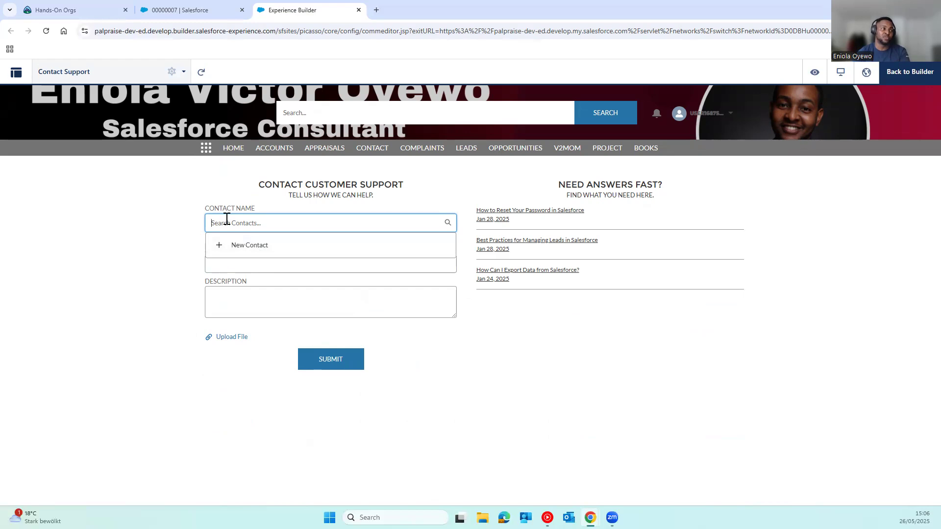
left_click(192, 228)
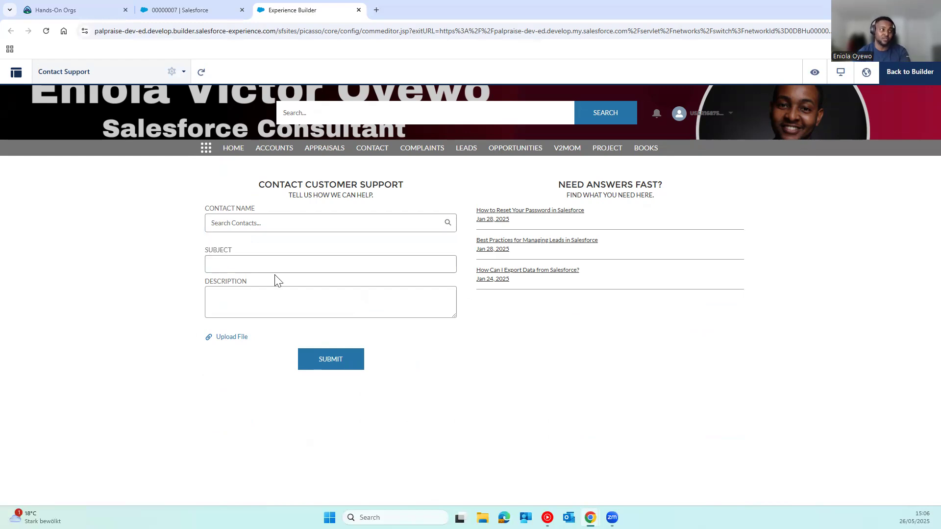
left_click(262, 302)
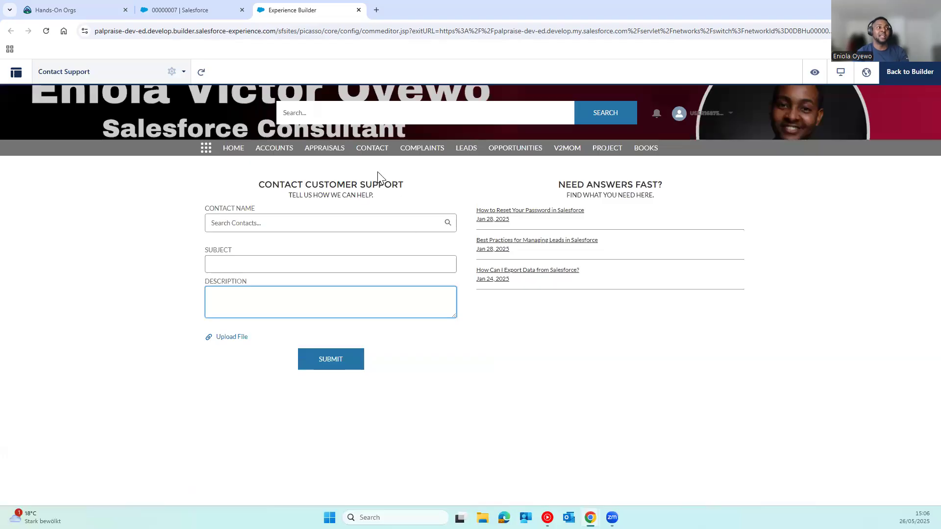
Step: View the site's Appraisals record list and the All Accounts list
left_click(321, 151)
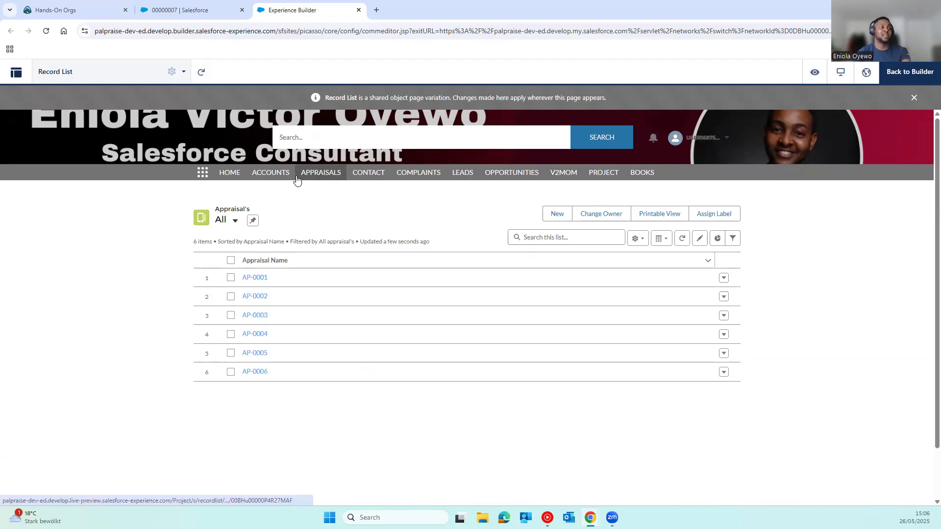
left_click(279, 179)
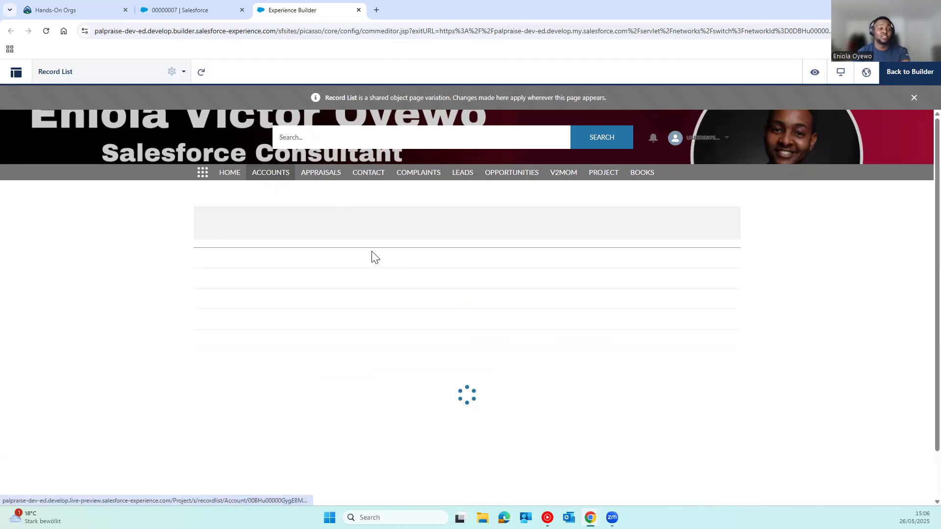
scroll(363, 263, "down", 1)
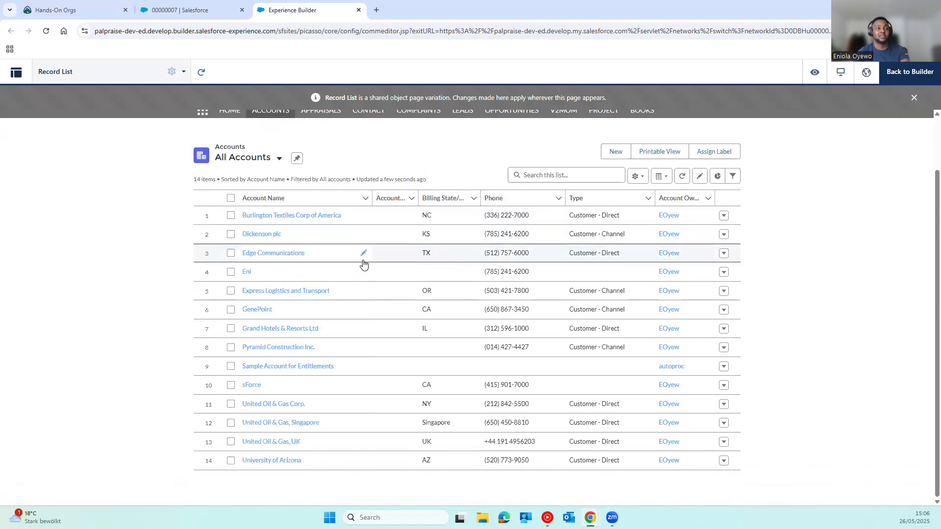
scroll(381, 268, "up", 1)
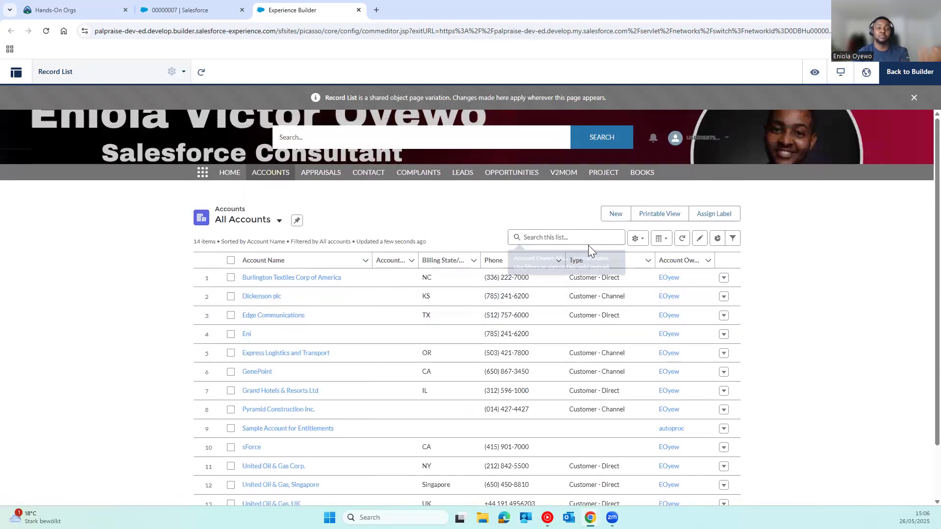